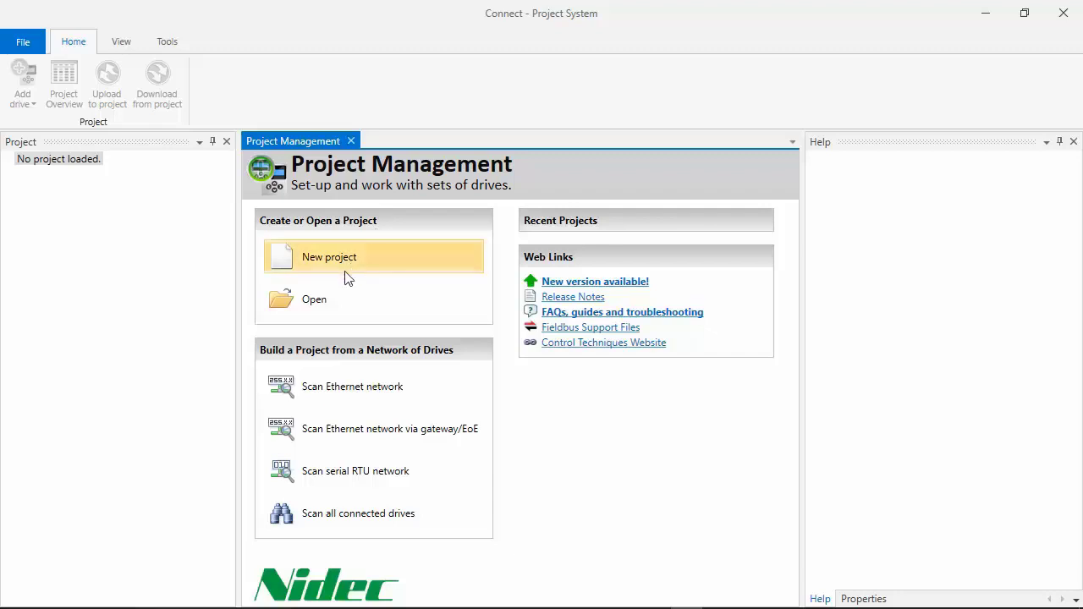
# - Scan the Ethernet network and assign the unreachable SI-Ethernet device the IP address 10.10.1.20
pyautogui.click(308, 387)
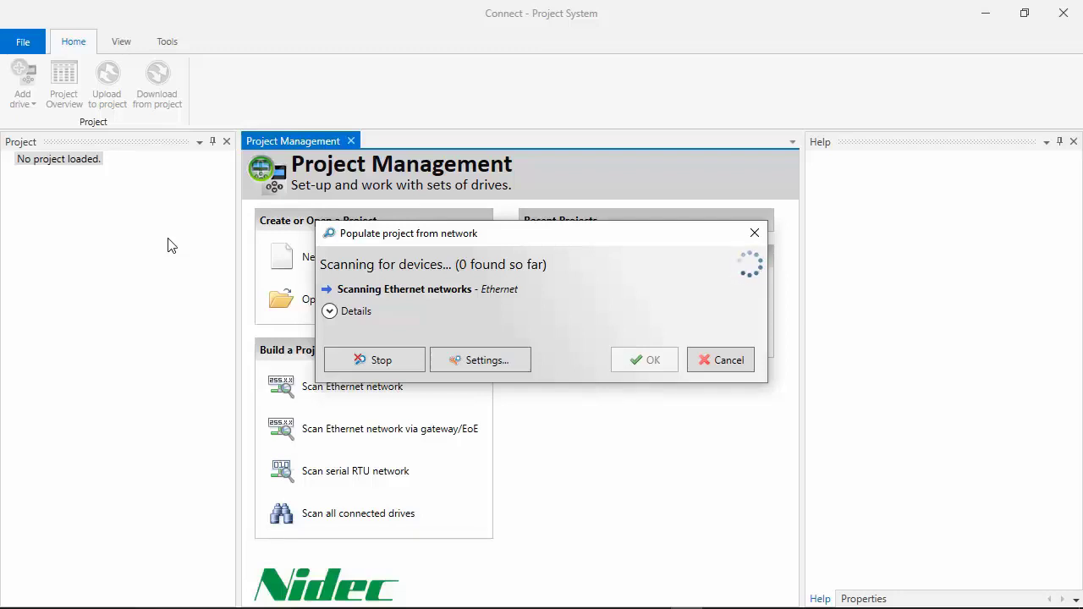
pyautogui.moveTo(498, 242); pyautogui.dragTo(416, 138)
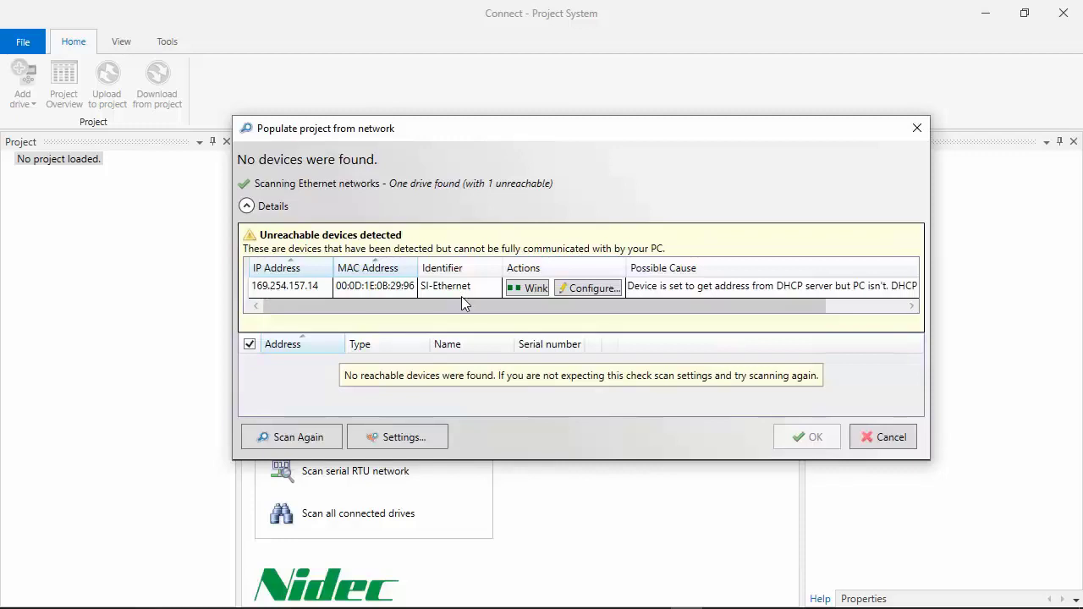
pyautogui.click(590, 289)
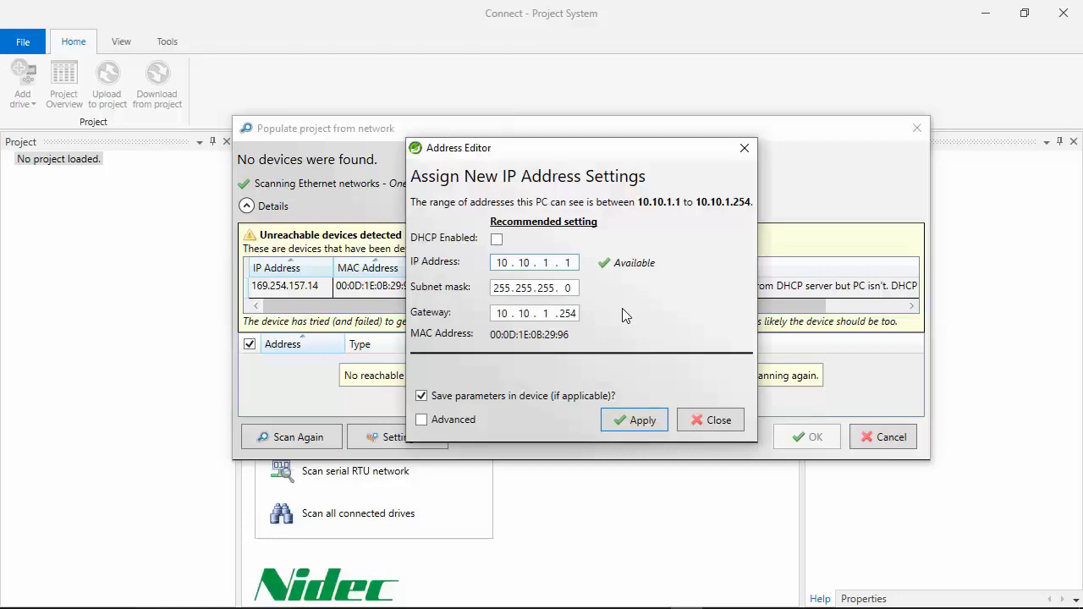
pyautogui.doubleClick(574, 263)
pyautogui.write('20')
pyautogui.click(623, 427)
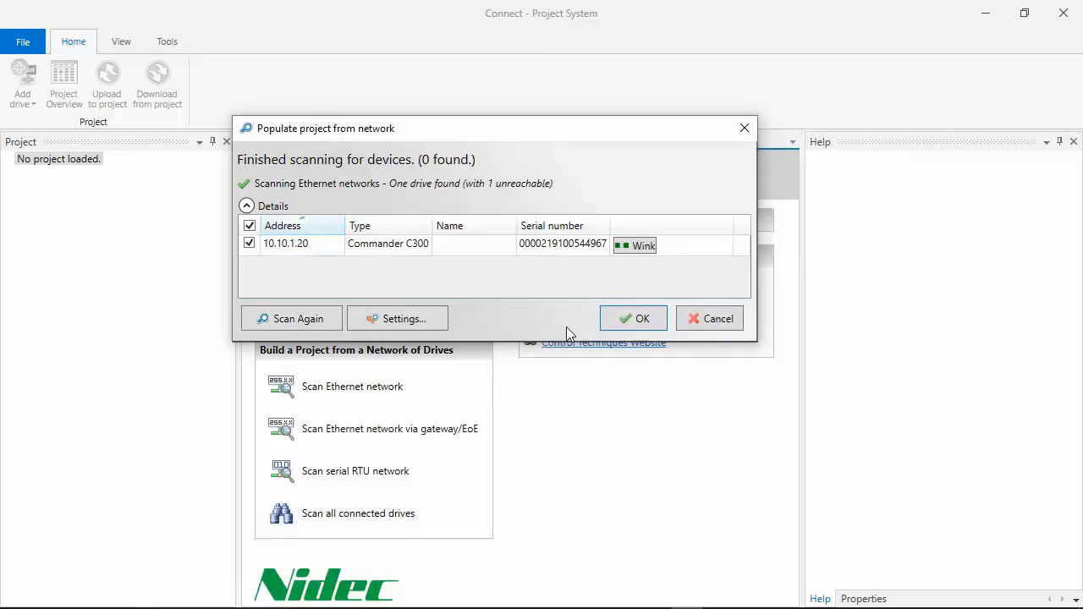
# - Create the project from the discovered Commander C300 drive and go online with it
pyautogui.click(632, 323)
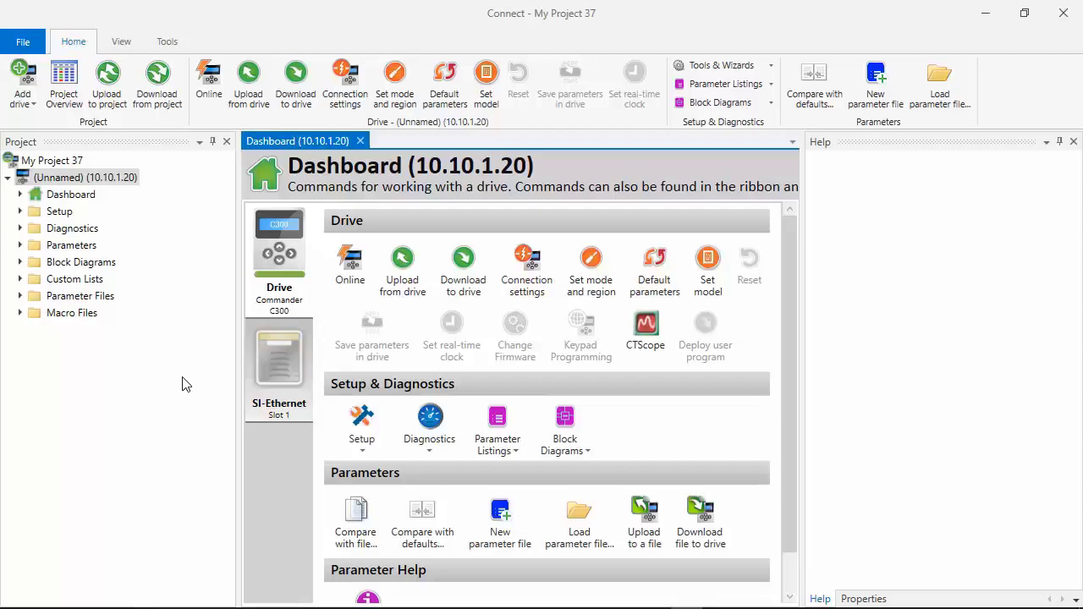
pyautogui.click(353, 290)
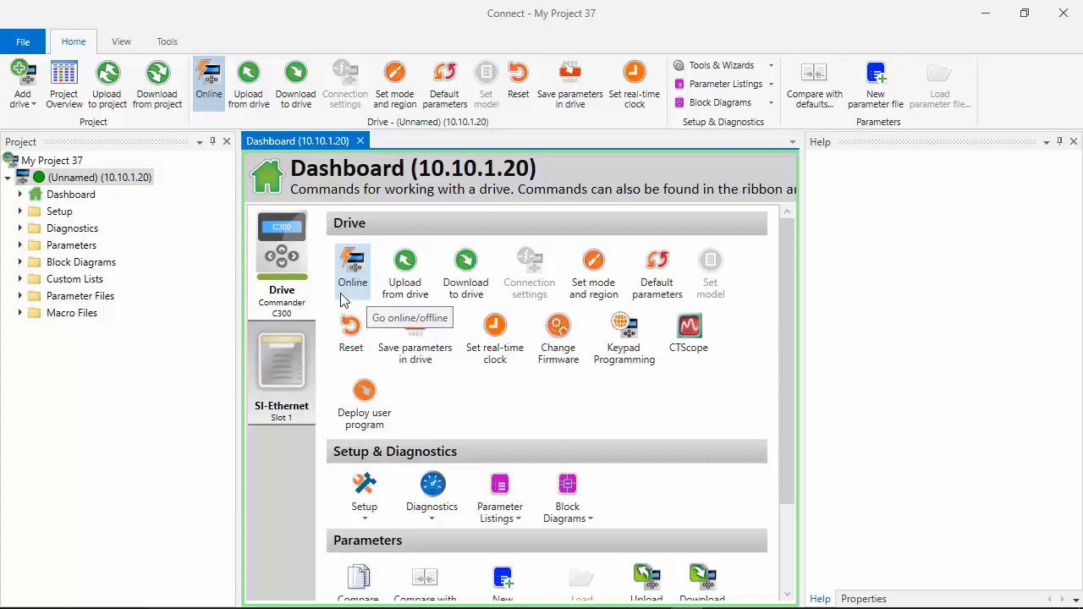
# - Set the Drive Configuration parameter 00.005 in Menu 00 : Quick Setup to Preset
pyautogui.click(20, 245)
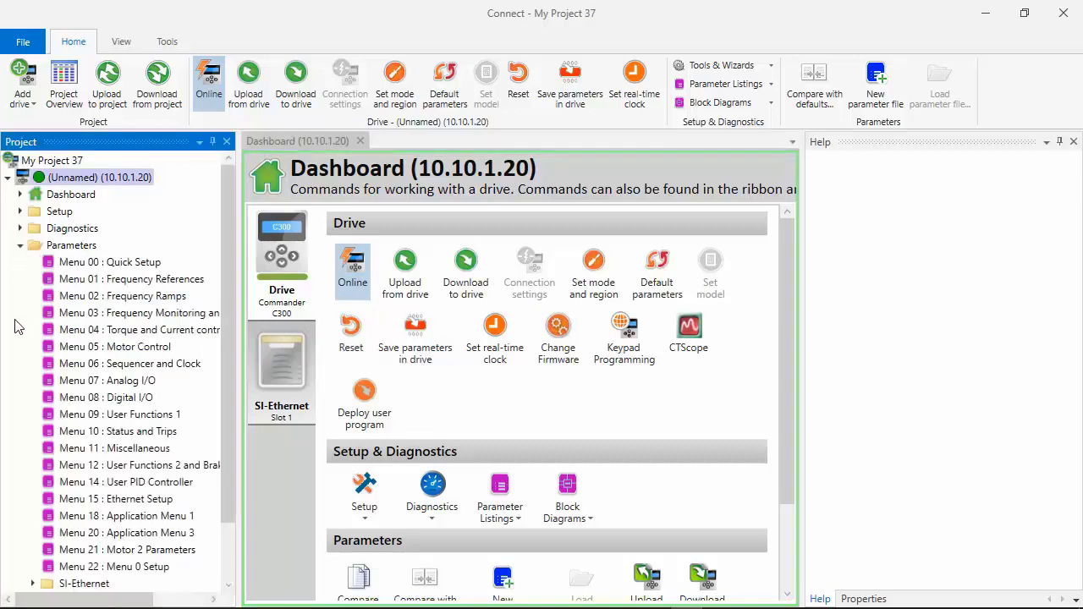
pyautogui.click(131, 265)
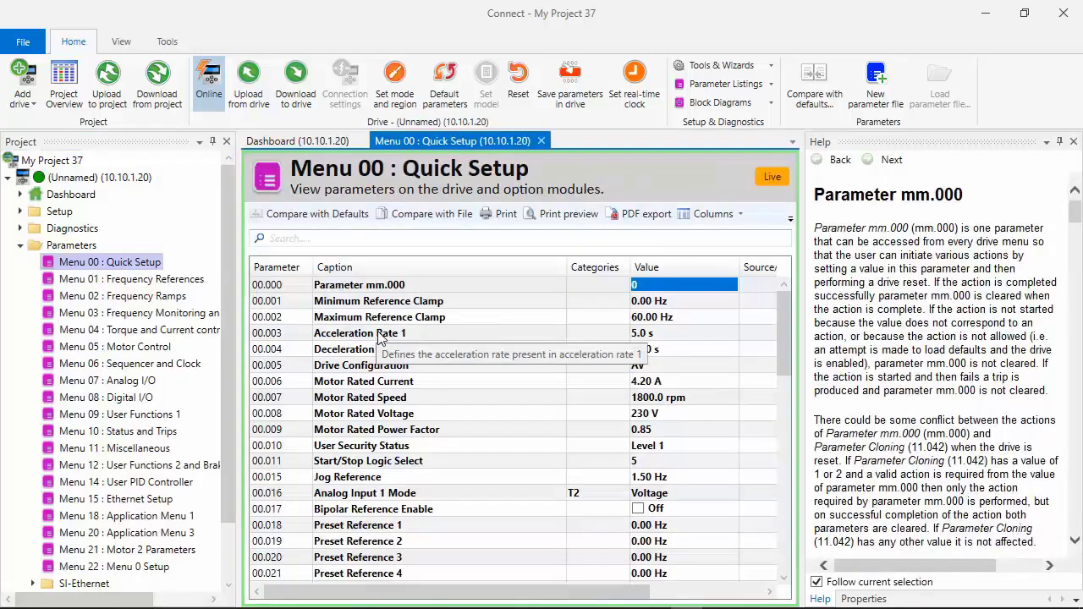
pyautogui.click(412, 369)
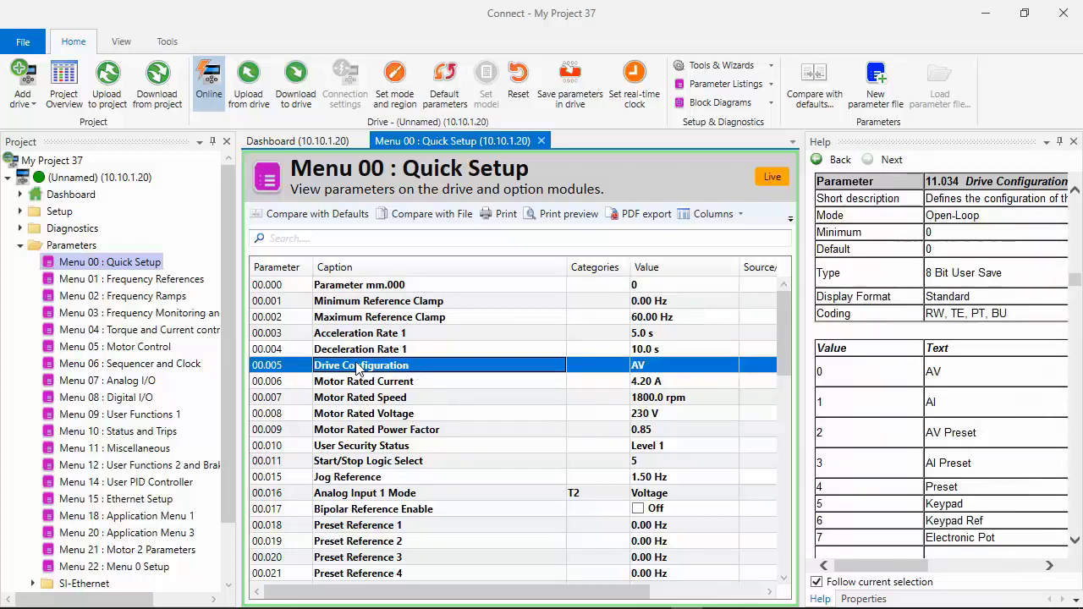
pyautogui.click(669, 368)
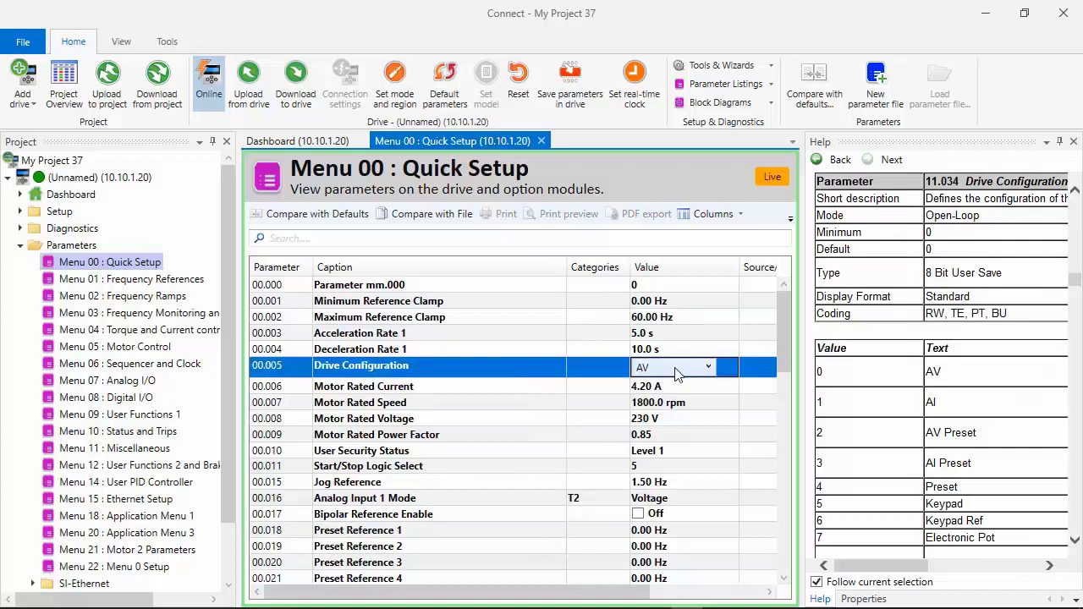
pyautogui.click(675, 370)
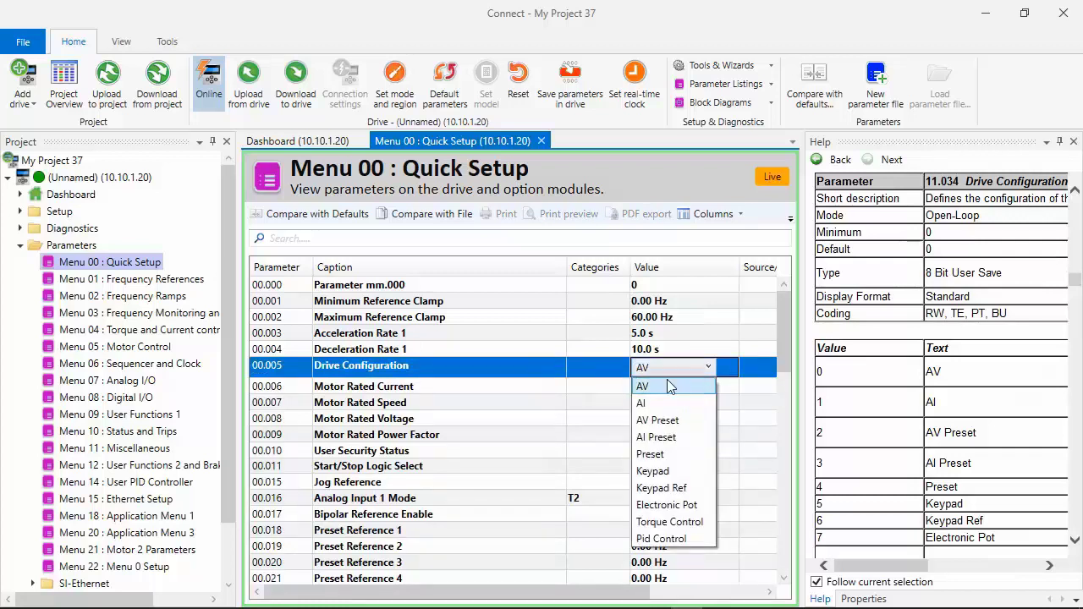
pyautogui.click(650, 455)
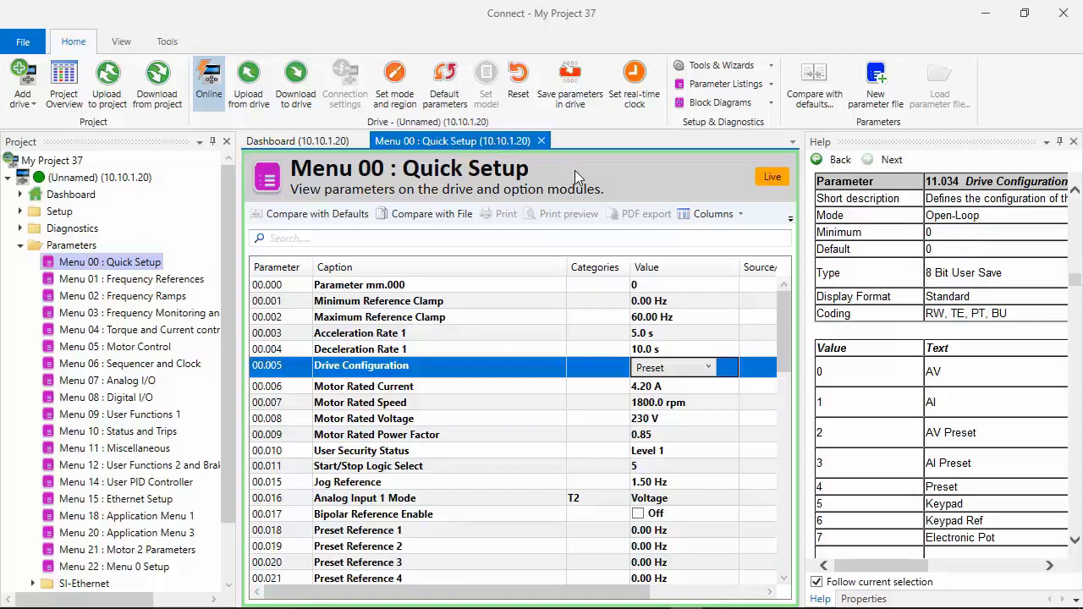
# - Open the Menu 1.02 : Ethernet Configuration parameter listing of the SI-Ethernet module in slot 1
pyautogui.click(313, 136)
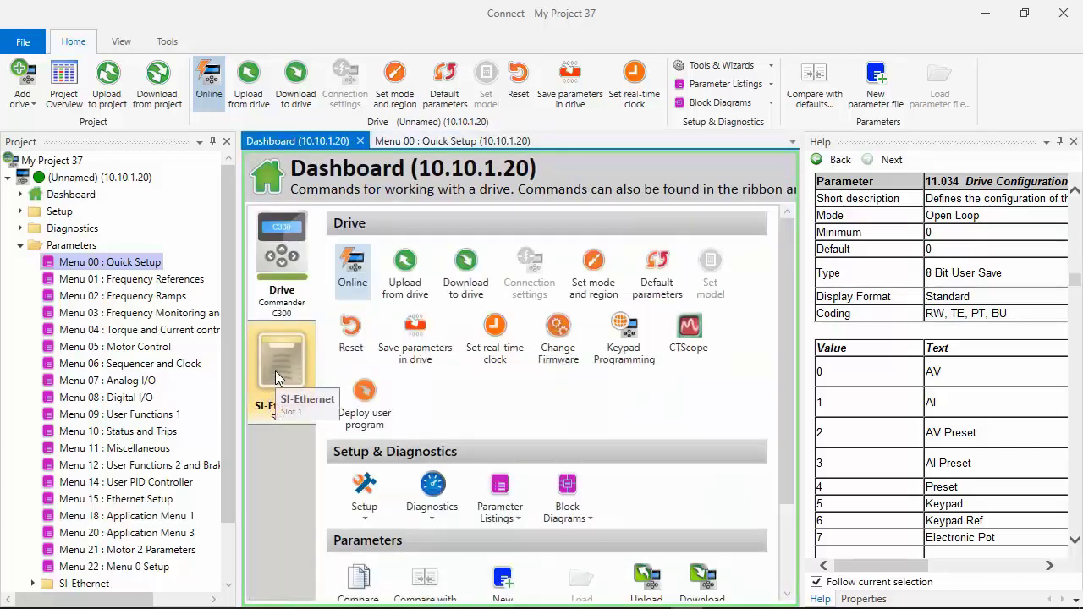
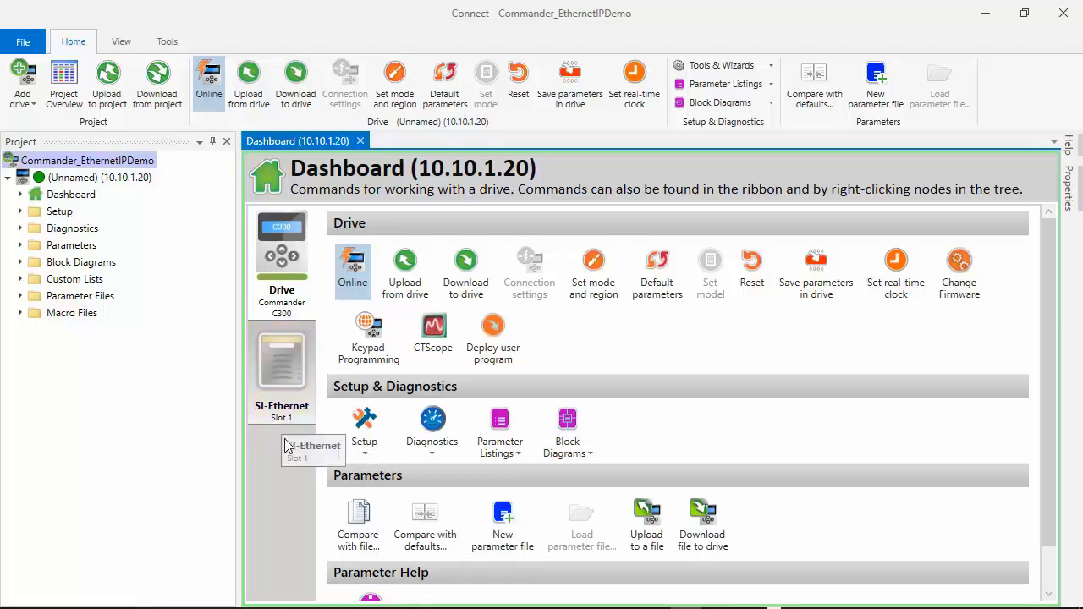
pyautogui.click(292, 358)
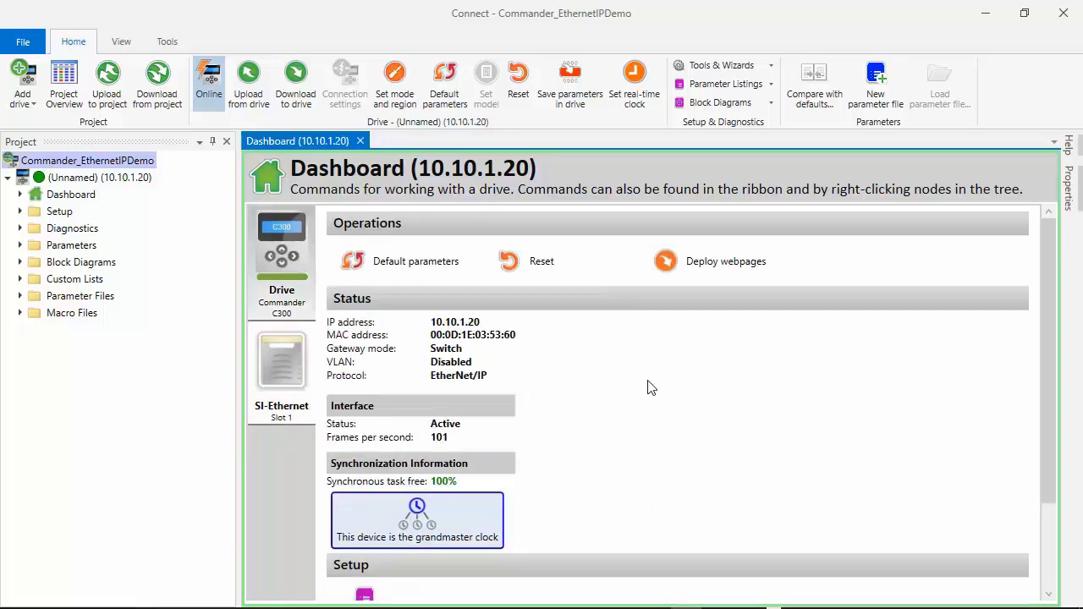
pyautogui.scroll(-2, 647, 382)
pyautogui.scroll(-1, 646, 382)
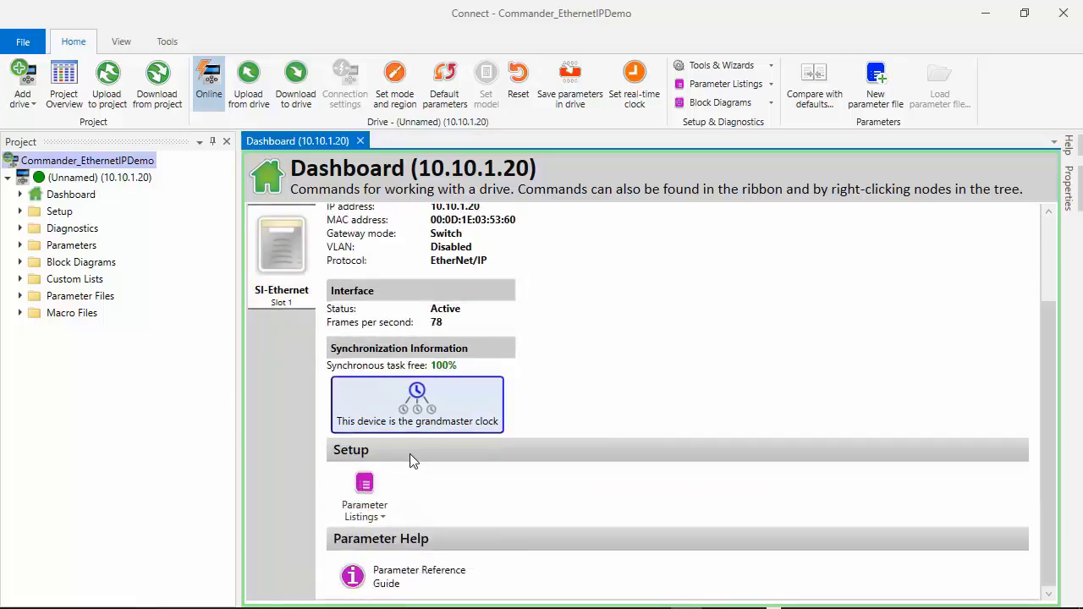
pyautogui.click(367, 519)
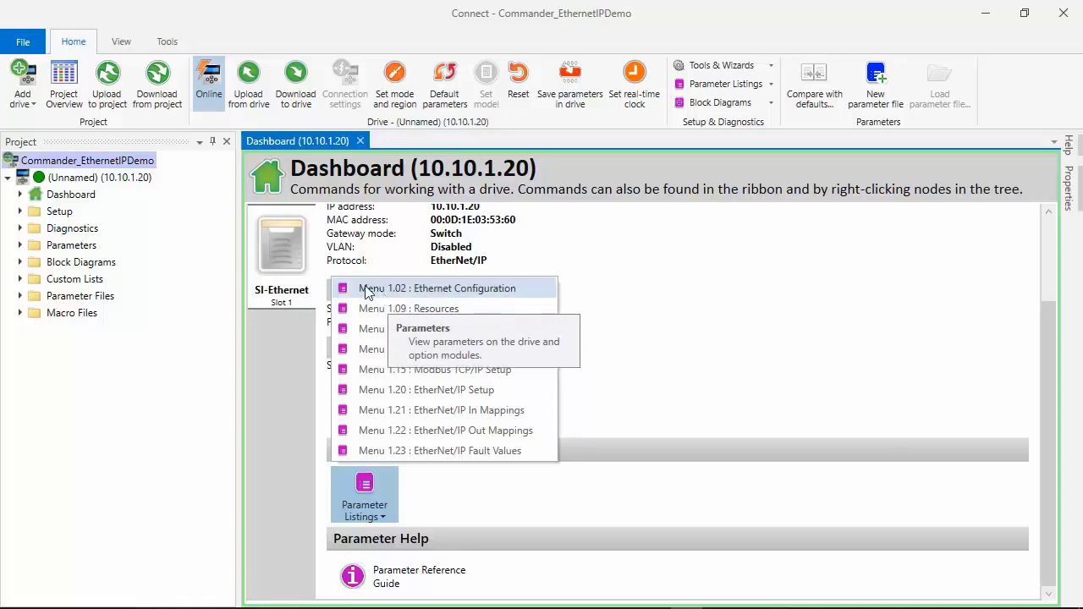
pyautogui.click(440, 288)
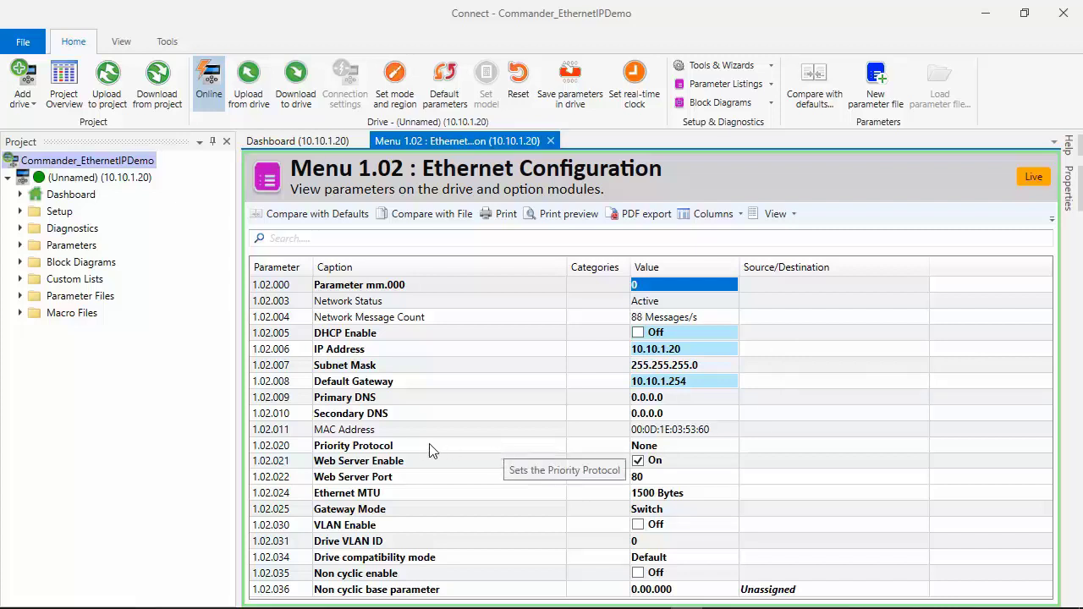
# - Set the Priority Protocol parameter 1.02.020 to EtherNet/IP and close the Ethernet Configuration listing
pyautogui.click(377, 450)
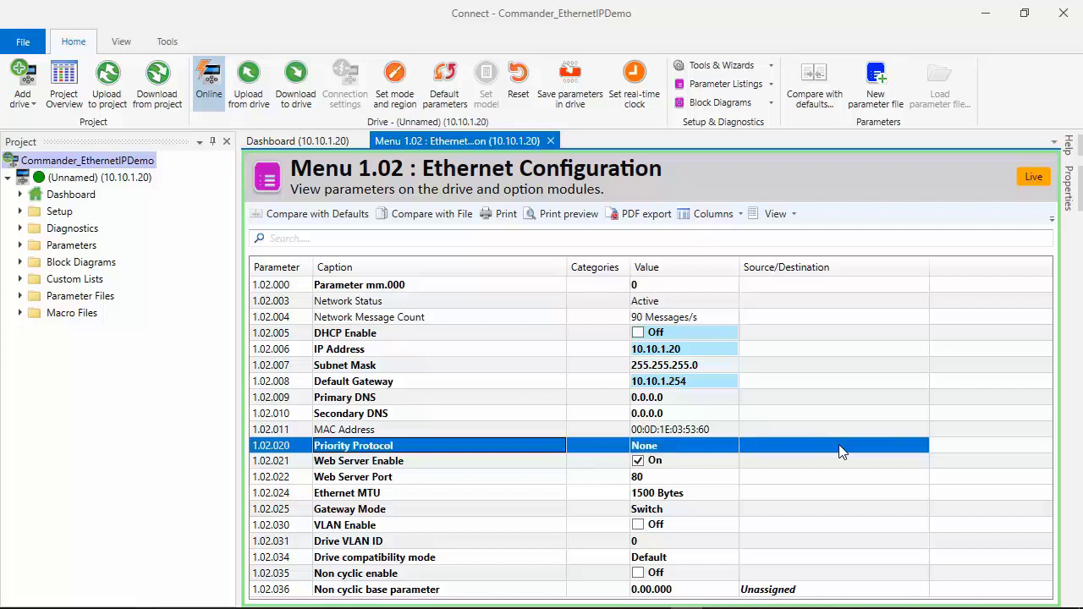
pyautogui.click(700, 448)
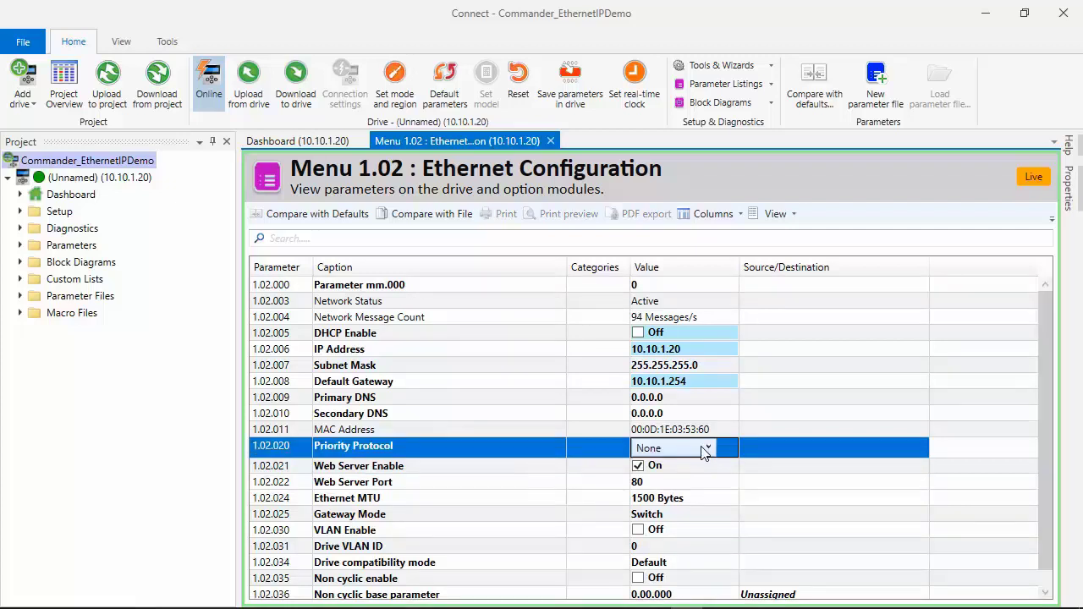
pyautogui.click(703, 451)
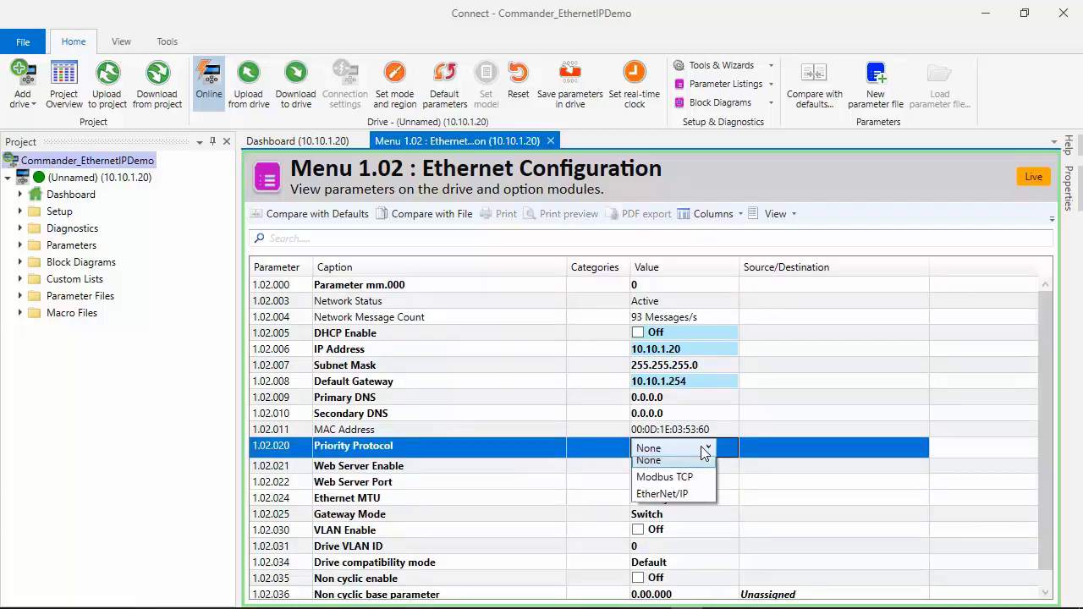
pyautogui.click(688, 501)
pyautogui.click(808, 476)
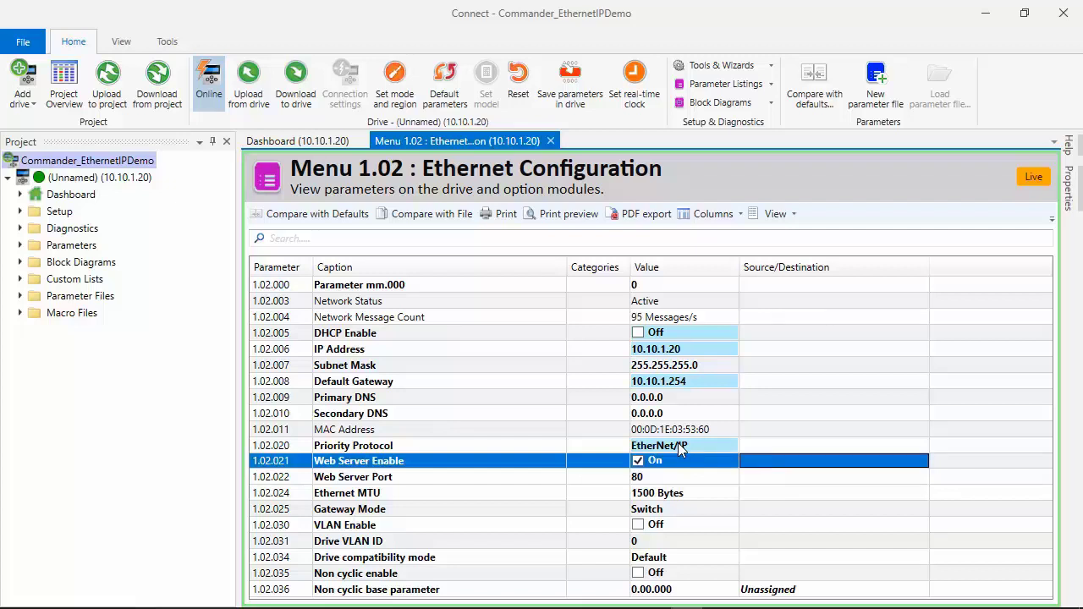
pyautogui.click(760, 450)
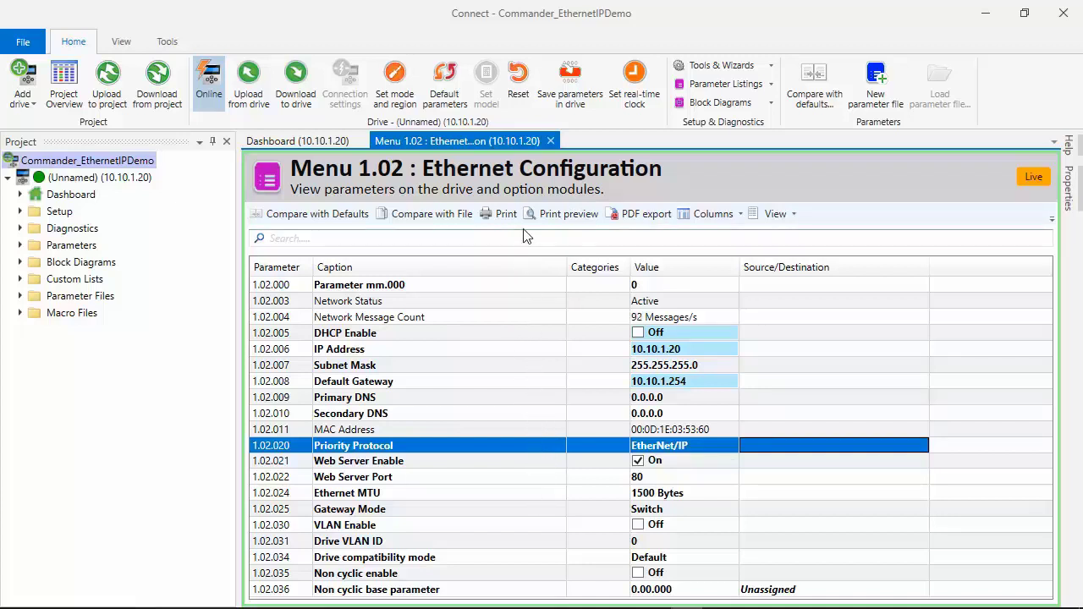
pyautogui.click(551, 142)
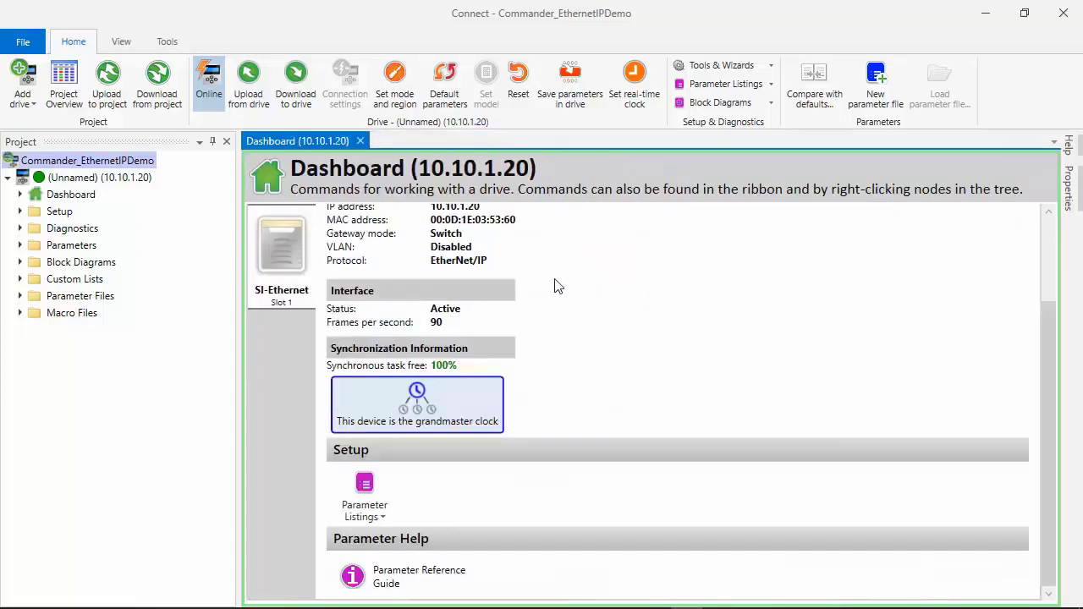
# - Set the RPI timeout action parameter 1.20.011 in Menu 1.20 : EtherNet/IP Setup to Trip
pyautogui.click(375, 517)
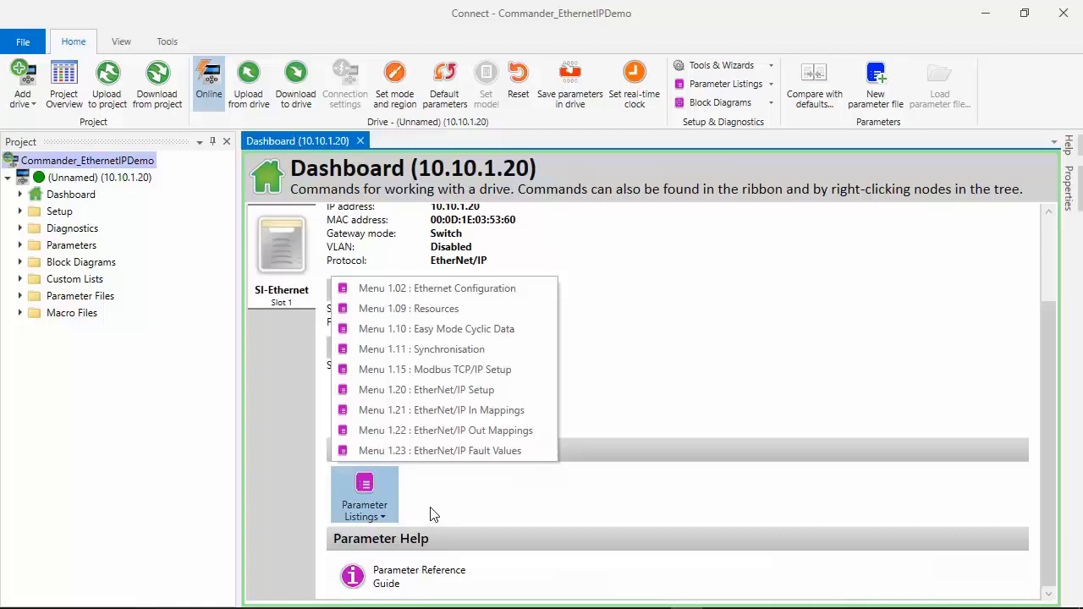
pyautogui.click(404, 391)
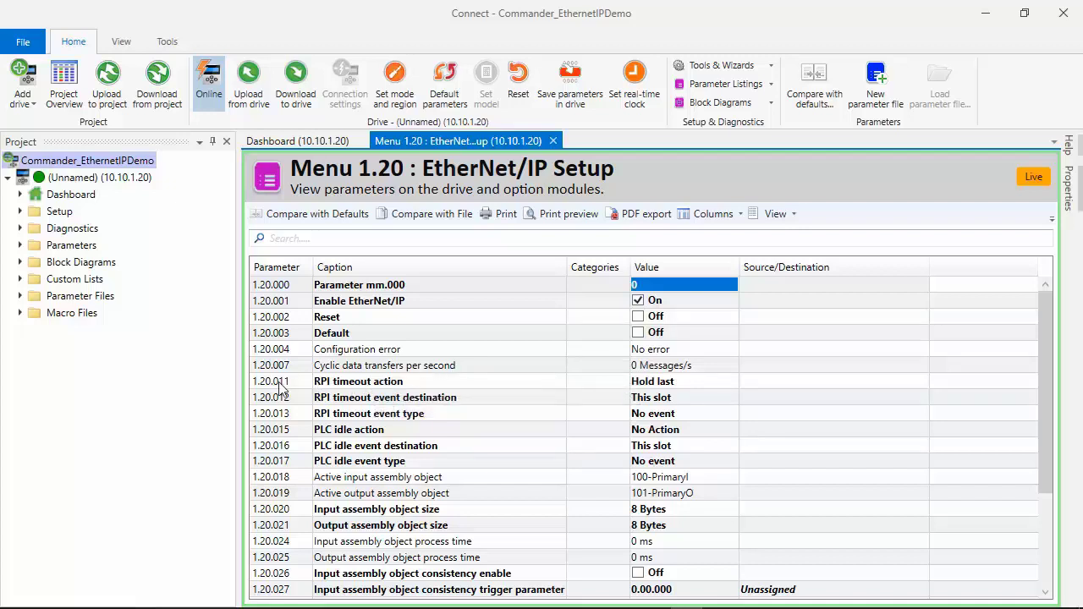
pyautogui.click(338, 383)
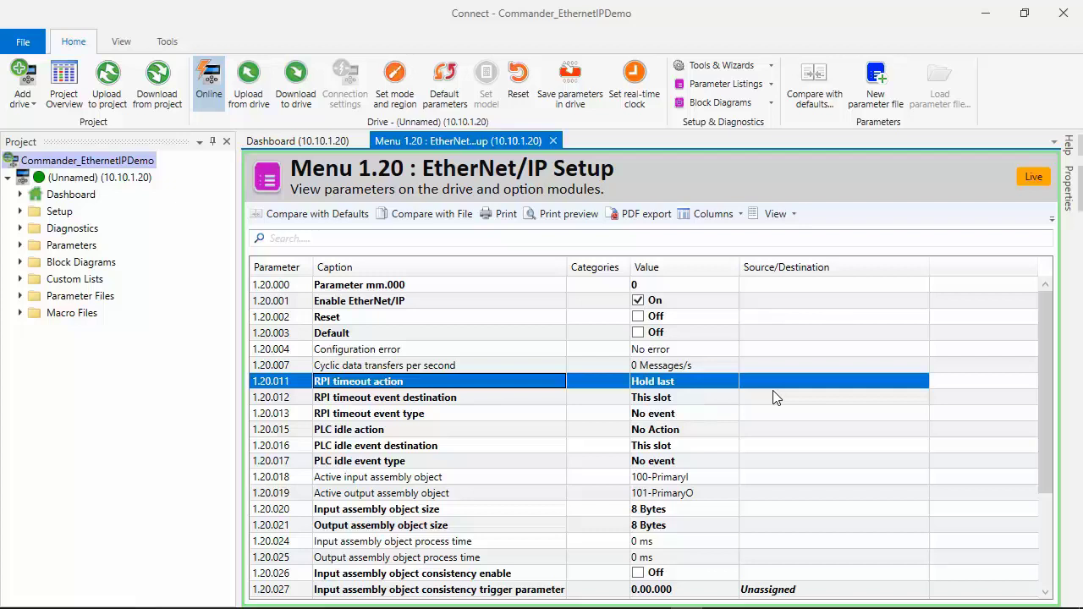
pyautogui.click(688, 383)
pyautogui.click(688, 388)
pyautogui.click(684, 385)
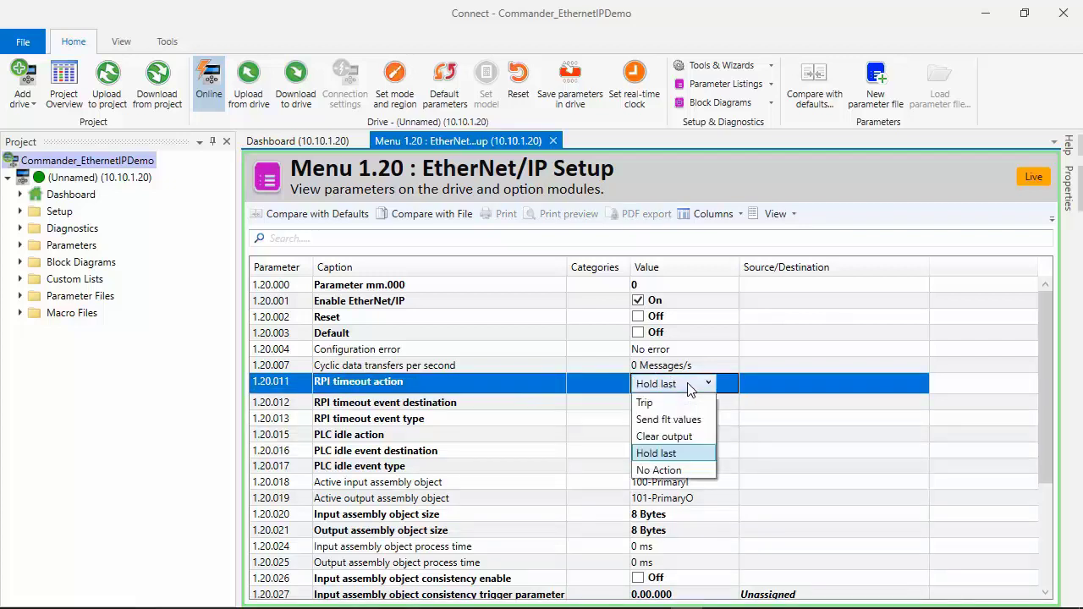
pyautogui.click(677, 403)
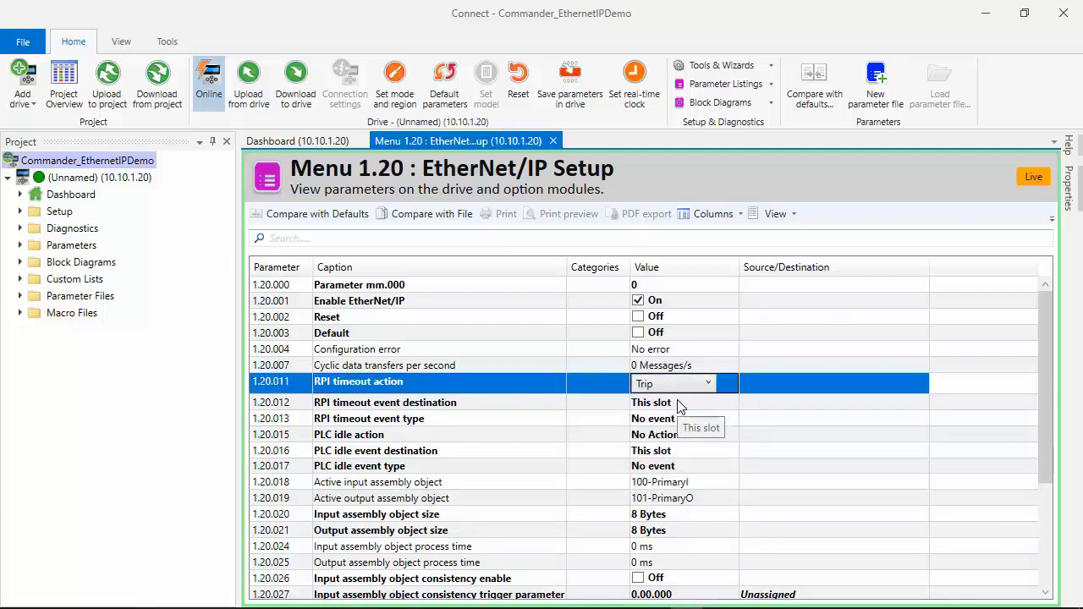
pyautogui.click(766, 404)
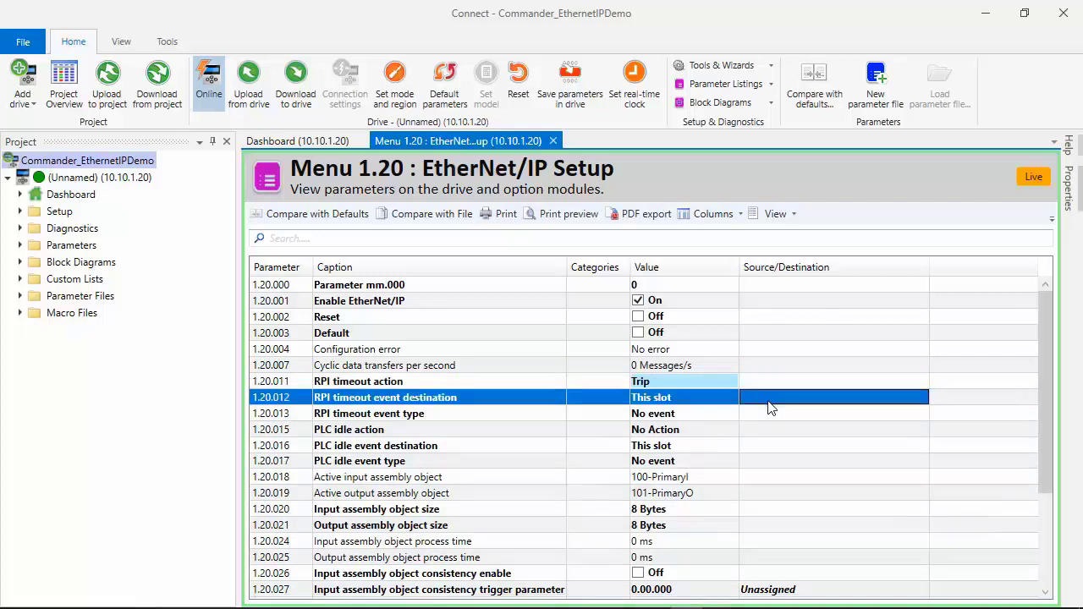
pyautogui.click(681, 384)
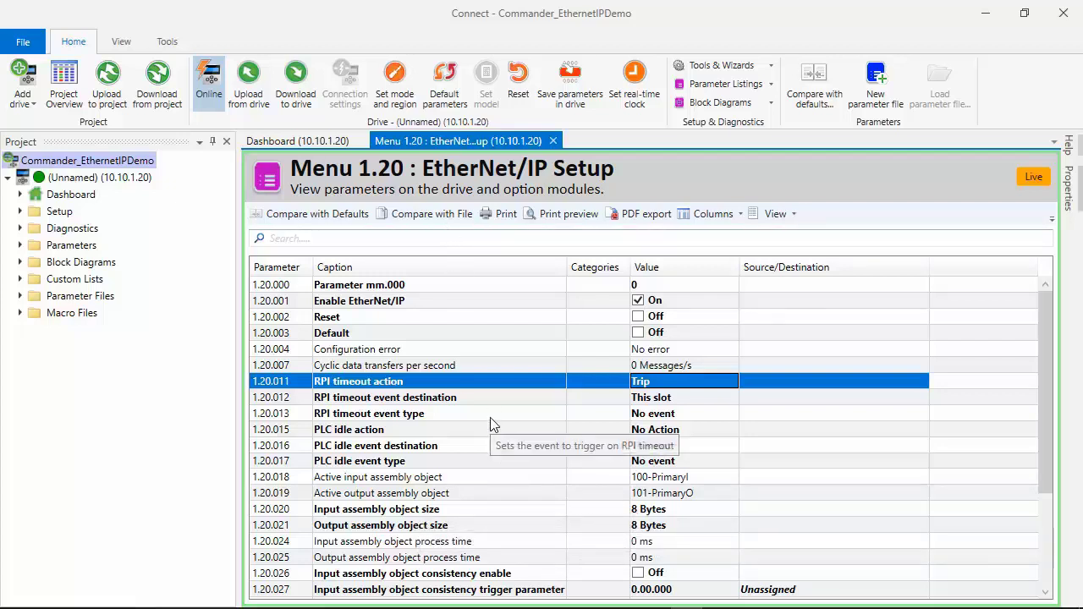
# - Open the SI-Ethernet module's Menu 1.21 : EtherNet/IP In Mappings and select the value of Input mapping parameter 1
pyautogui.click(327, 142)
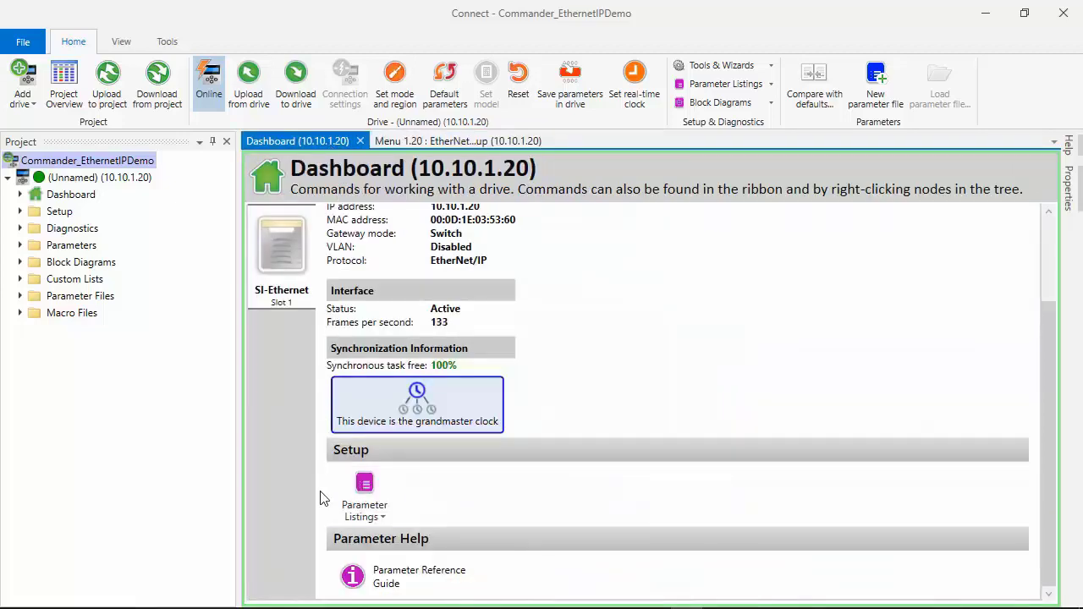
pyautogui.click(349, 518)
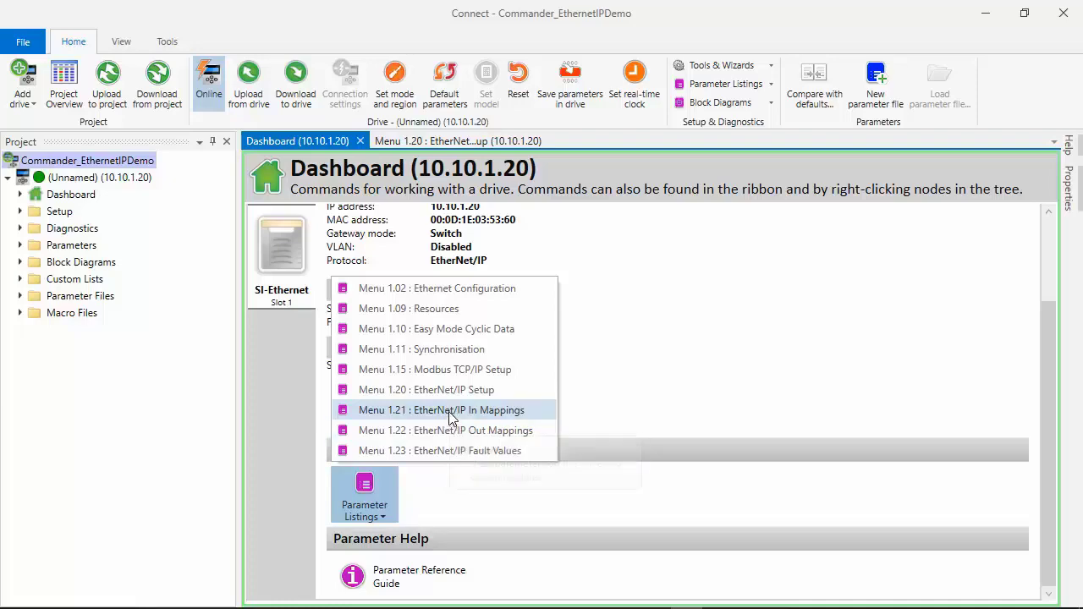
pyautogui.click(451, 411)
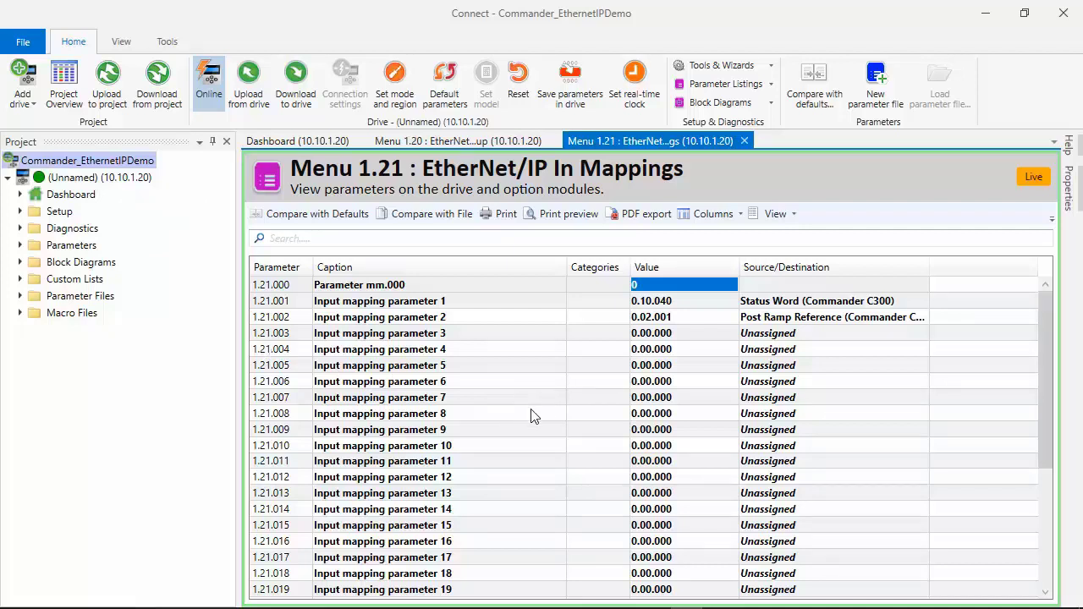
pyautogui.click(647, 310)
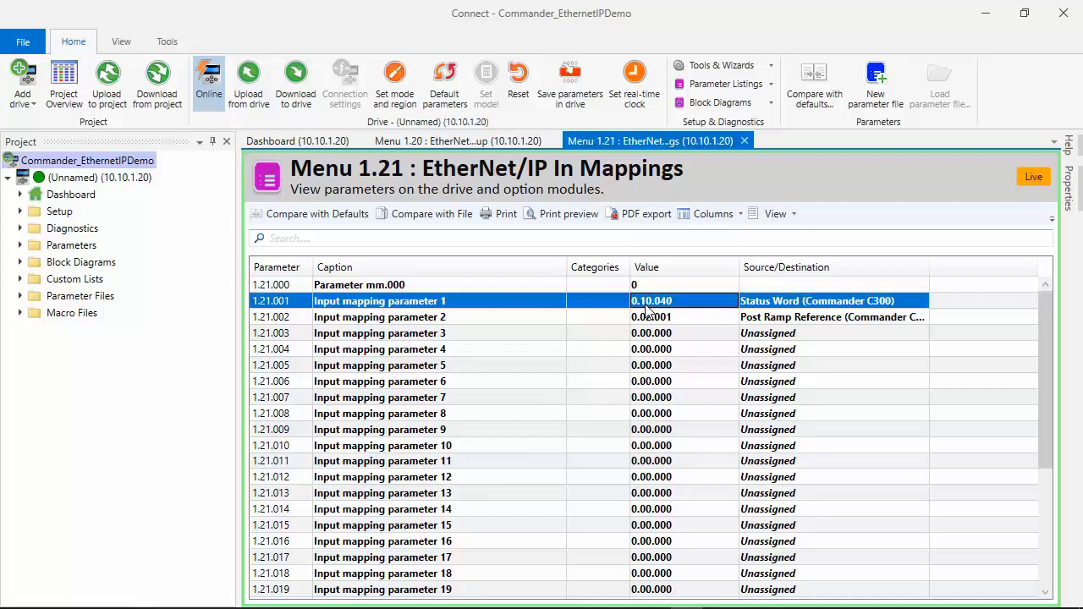
# - Set Input mapping parameter 1 (1.21.001) to 0.10.001, the drive's Drive Healthy parameter
pyautogui.click(668, 305)
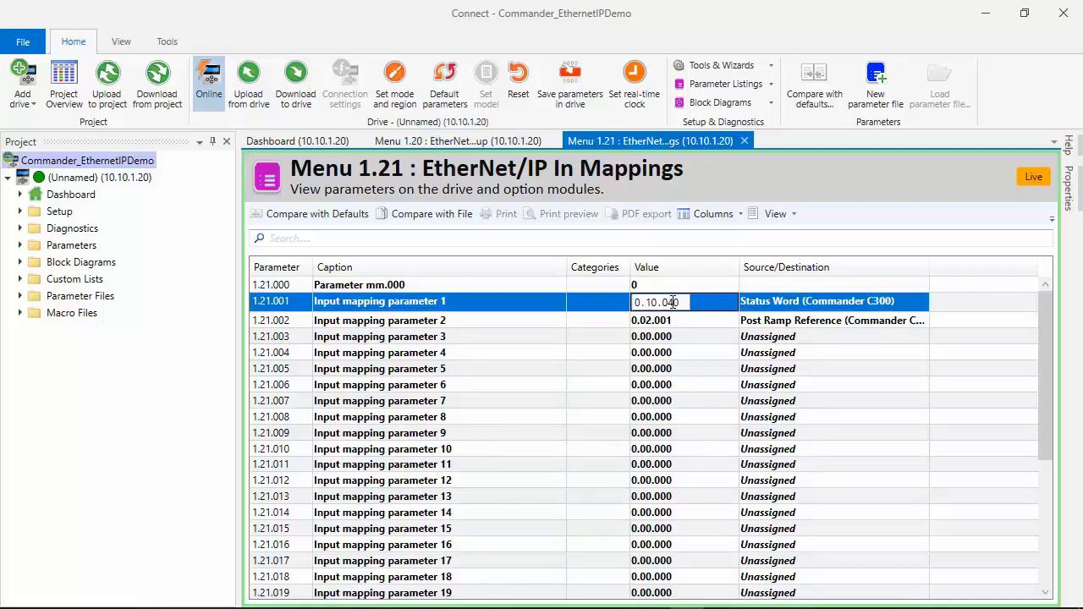
pyautogui.doubleClick(673, 303)
pyautogui.write('1')
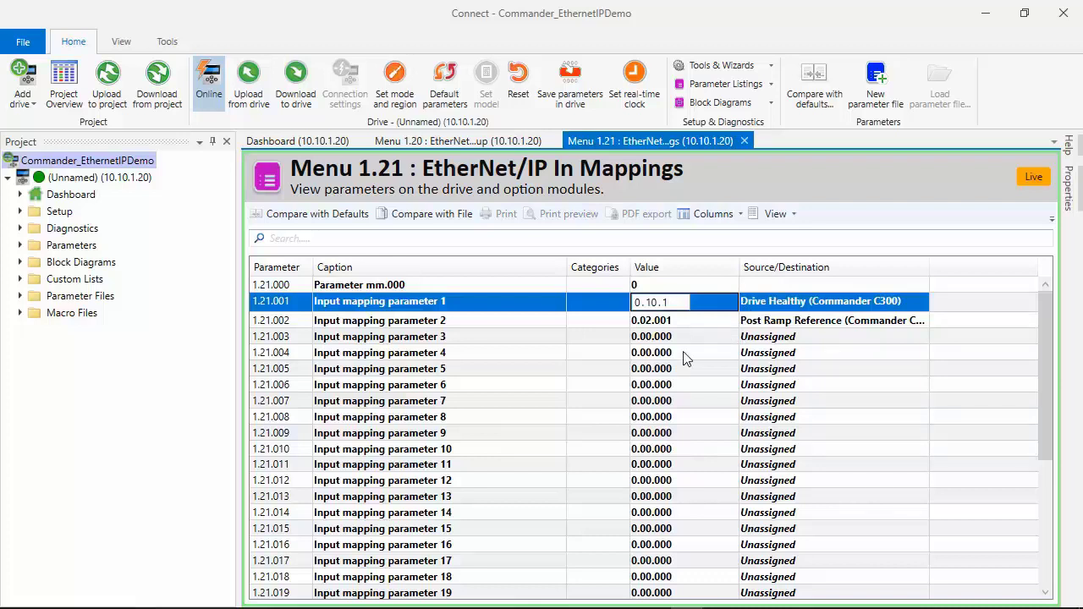
pyautogui.press('Return')
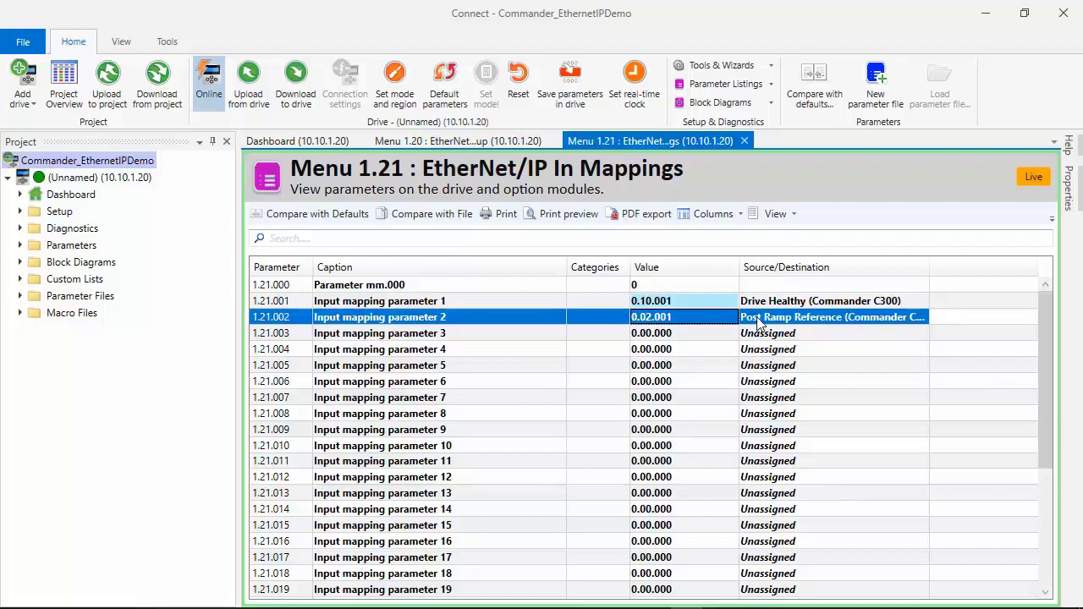
# - Set Input mapping parameter 2 (1.21.002) to 0.10.002, the drive's Drive Active parameter
pyautogui.click(645, 321)
pyautogui.press('BackSpace')
pyautogui.write('1')
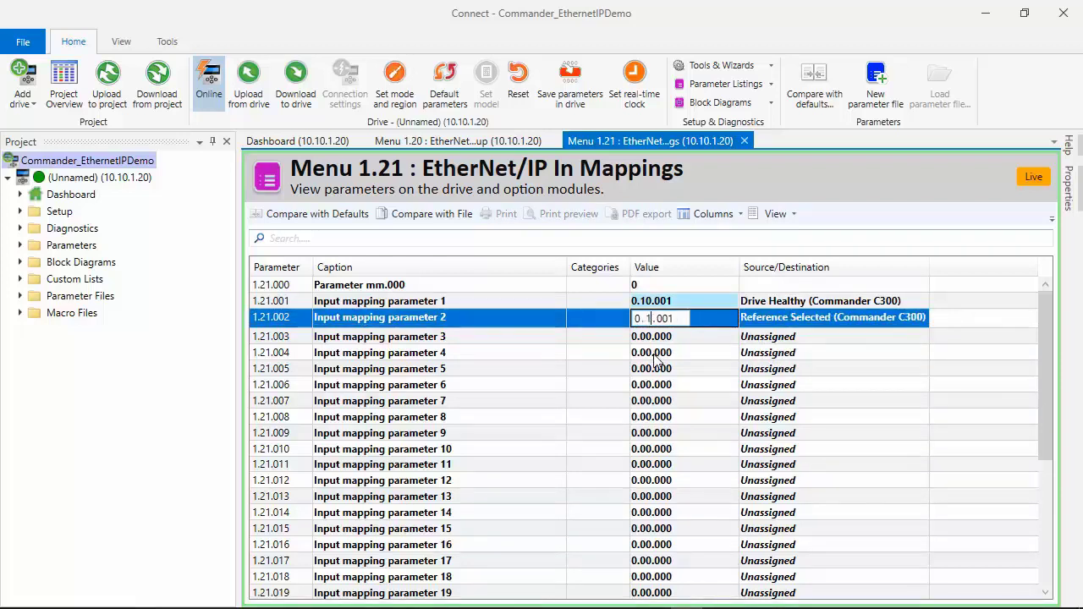
pyautogui.write('0.')
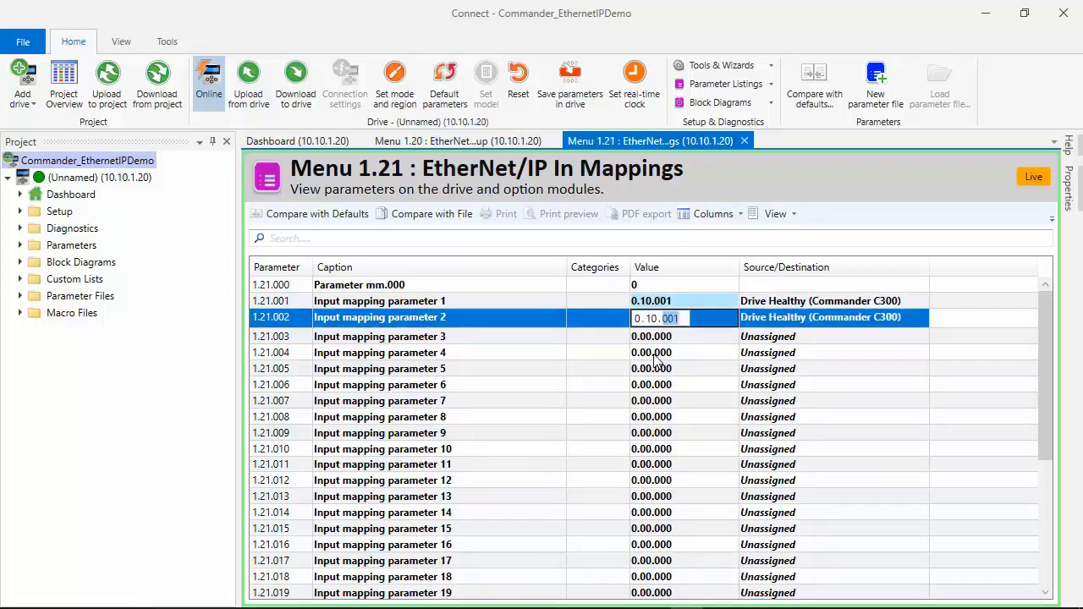
pyautogui.write('2')
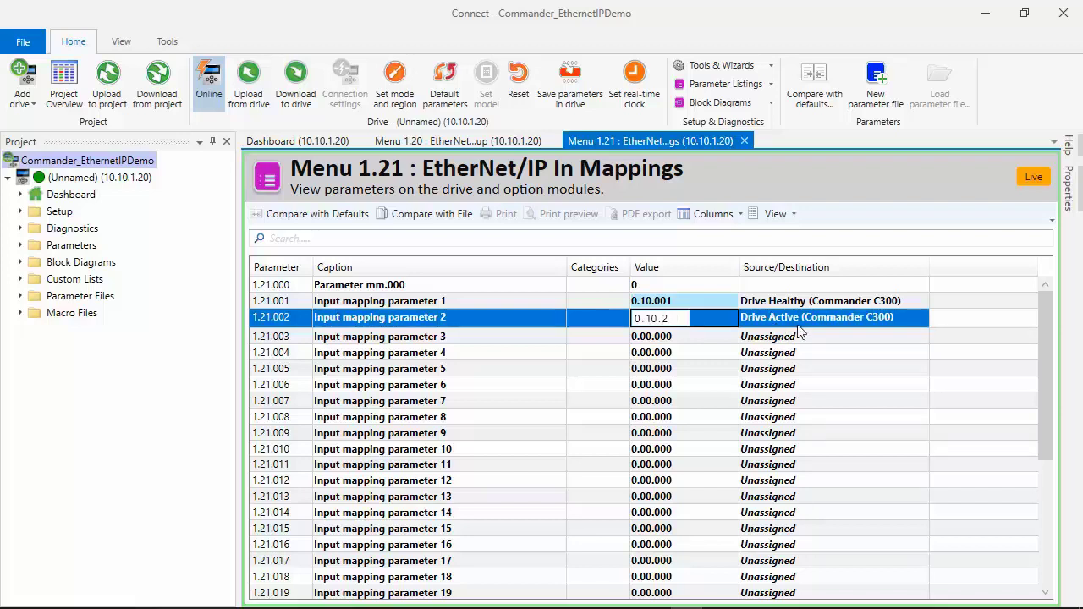
pyautogui.press('Return')
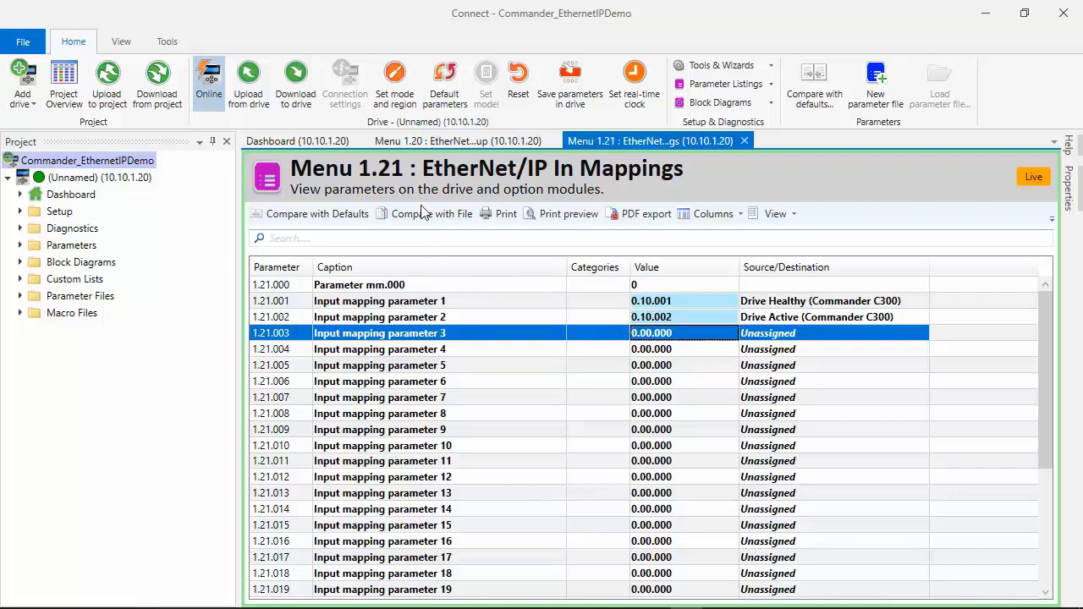
# - Open the SI-Ethernet module's Menu 1.22 : EtherNet/IP Out Mappings and set Output mapping parameter 1 to 0.06.030, Run Forward
pyautogui.click(309, 141)
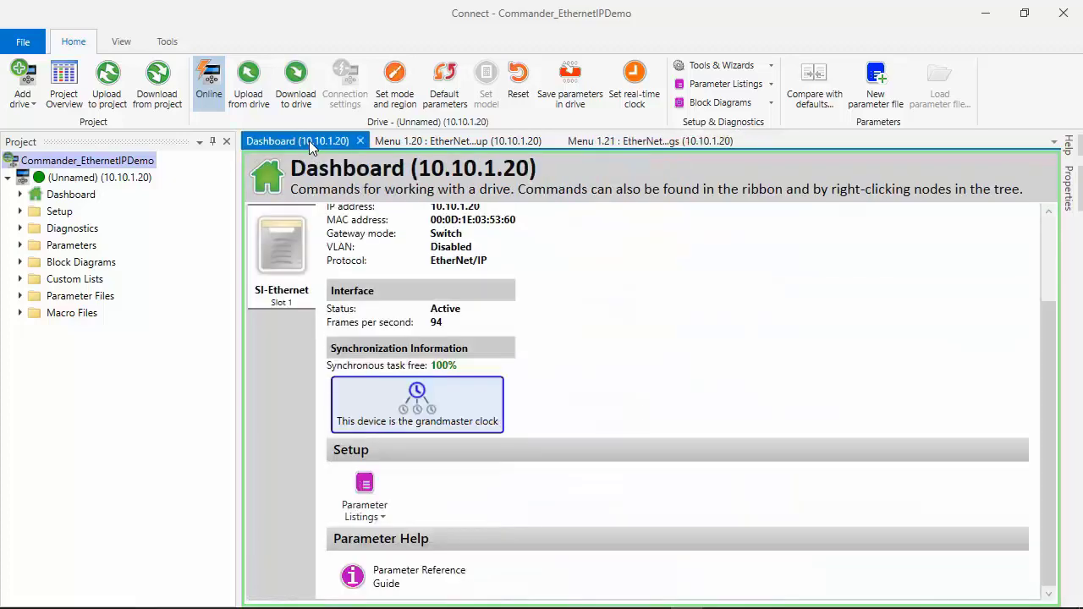
pyautogui.click(366, 517)
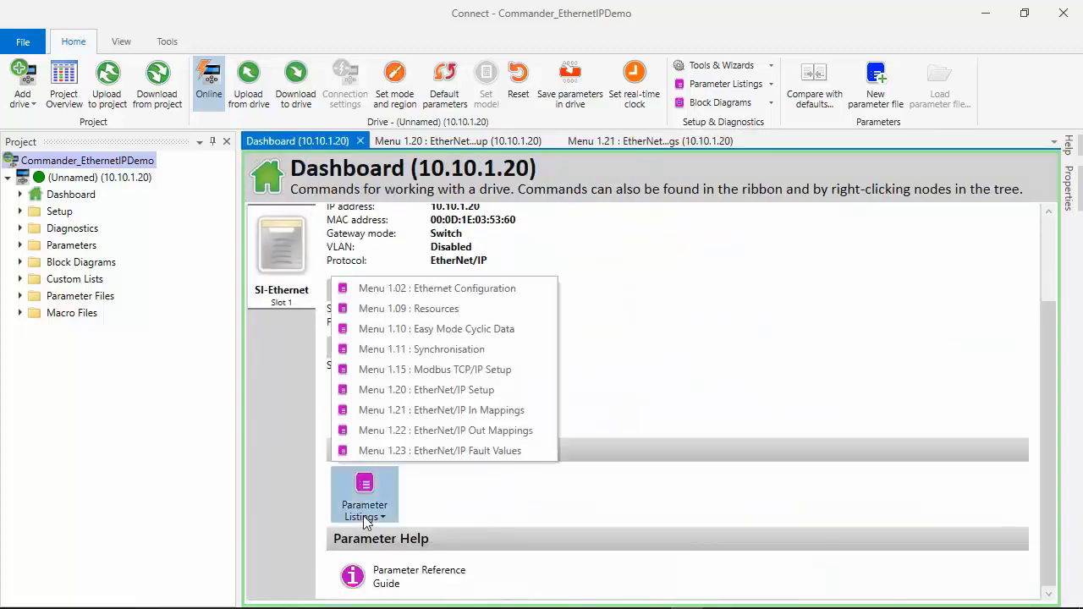
pyautogui.click(458, 433)
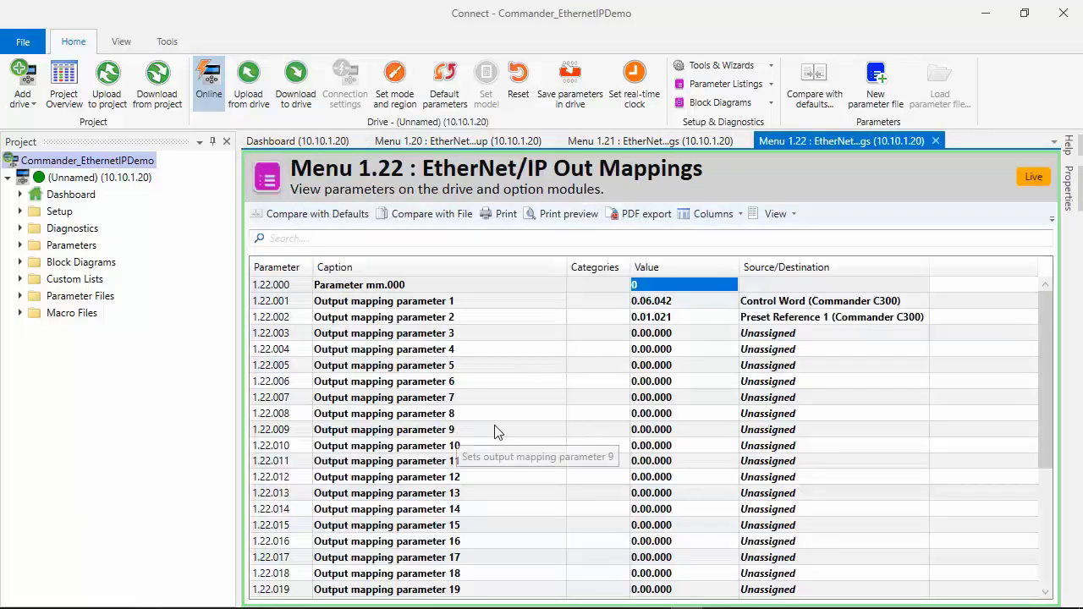
pyautogui.click(648, 306)
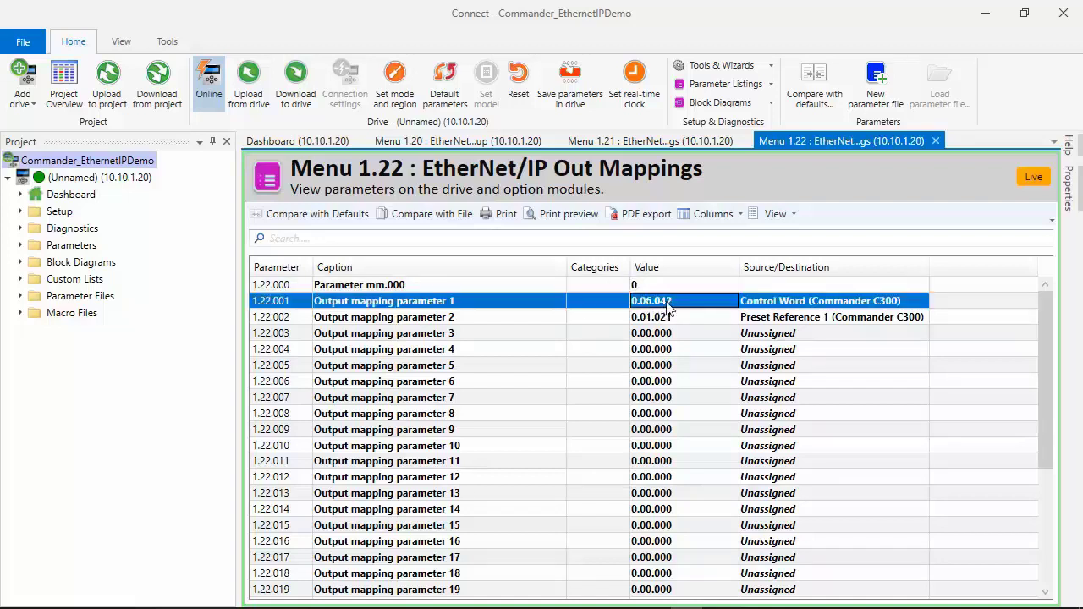
pyautogui.click(673, 306)
pyautogui.doubleClick(673, 303)
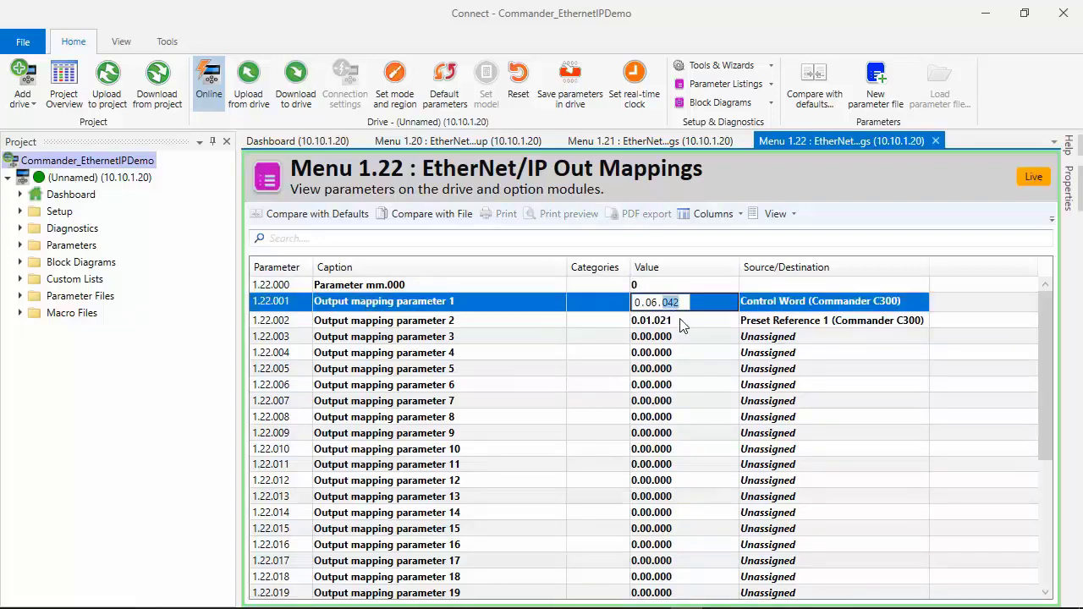
pyautogui.write('30')
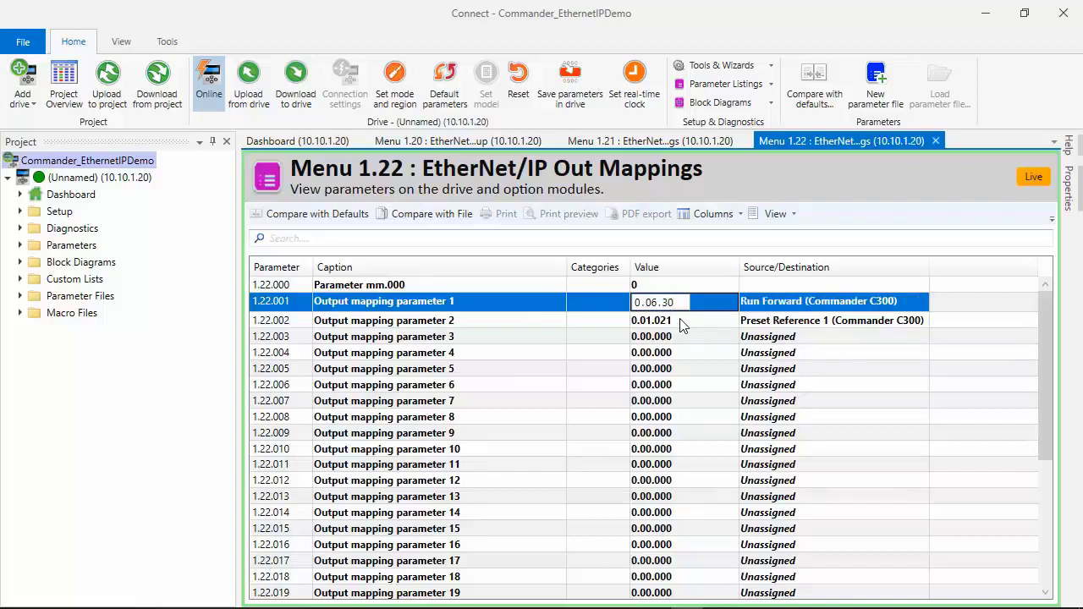
pyautogui.press('Return')
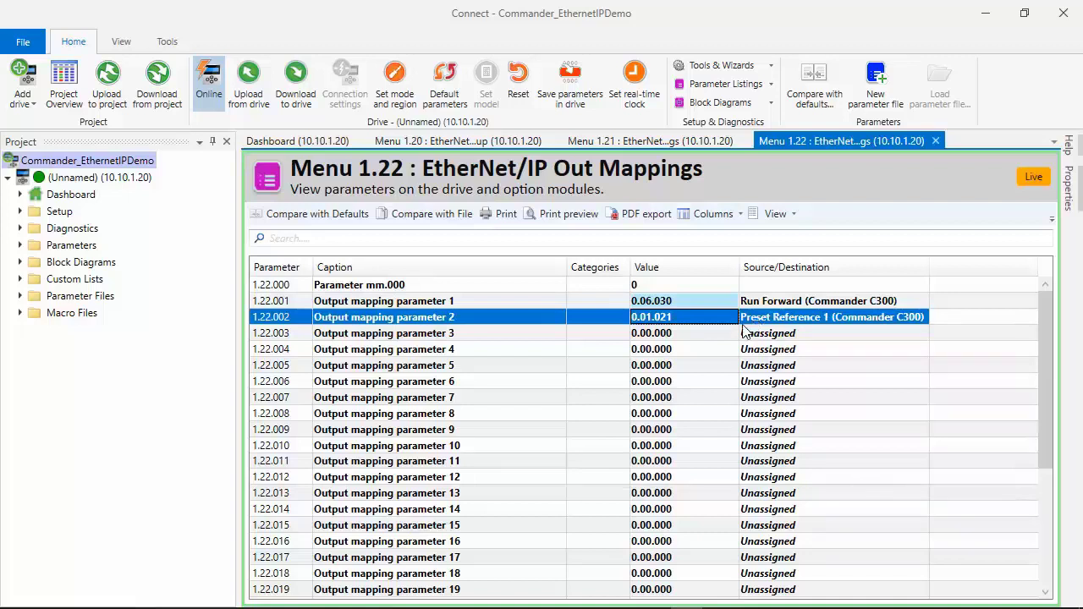
# - Set Output mapping parameter 2 (1.22.002) to 0.06.032, the drive's Run Reverse parameter
pyautogui.click(659, 322)
pyautogui.doubleClick(653, 319)
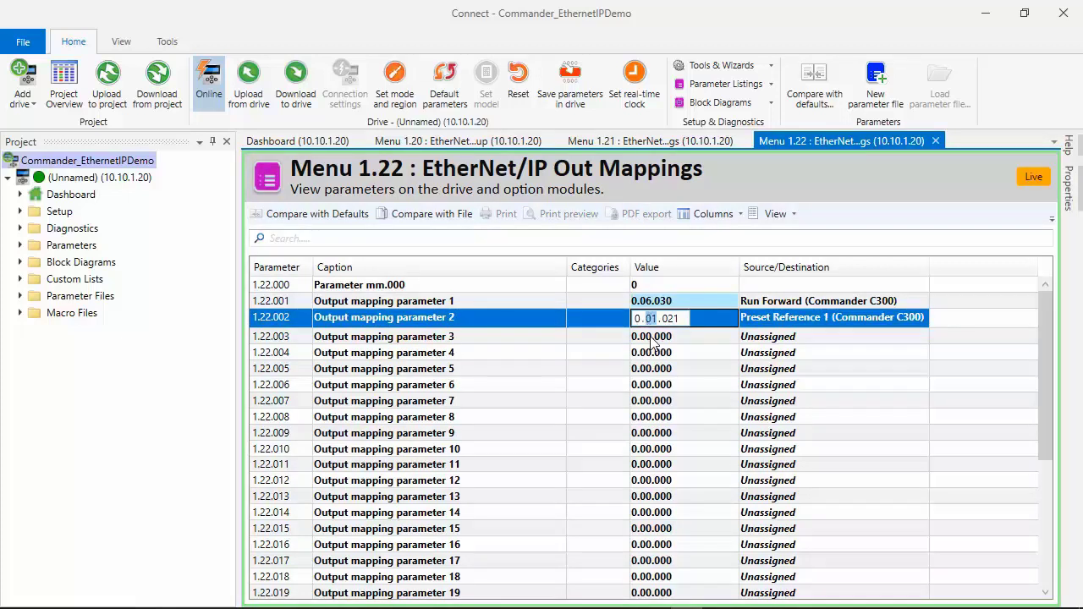
pyautogui.write('6')
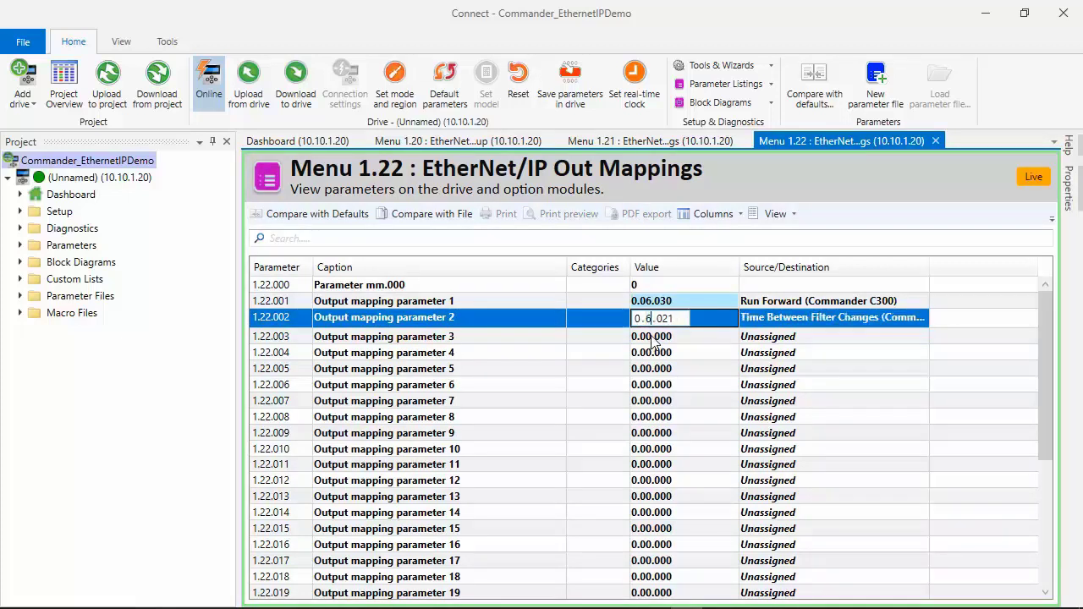
pyautogui.doubleClick(663, 319)
pyautogui.write('32')
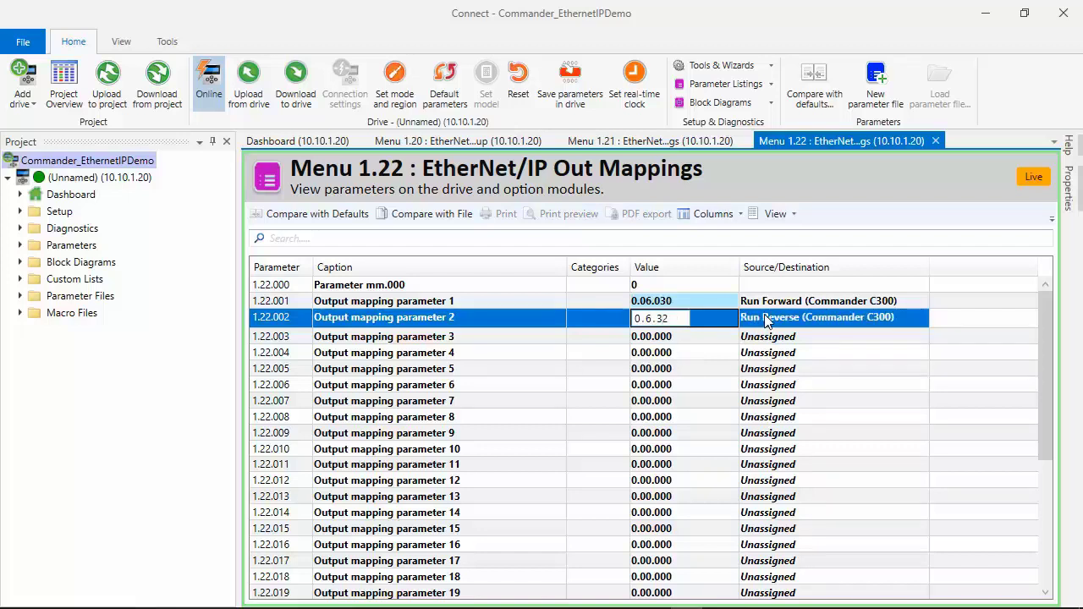
pyautogui.press('Return')
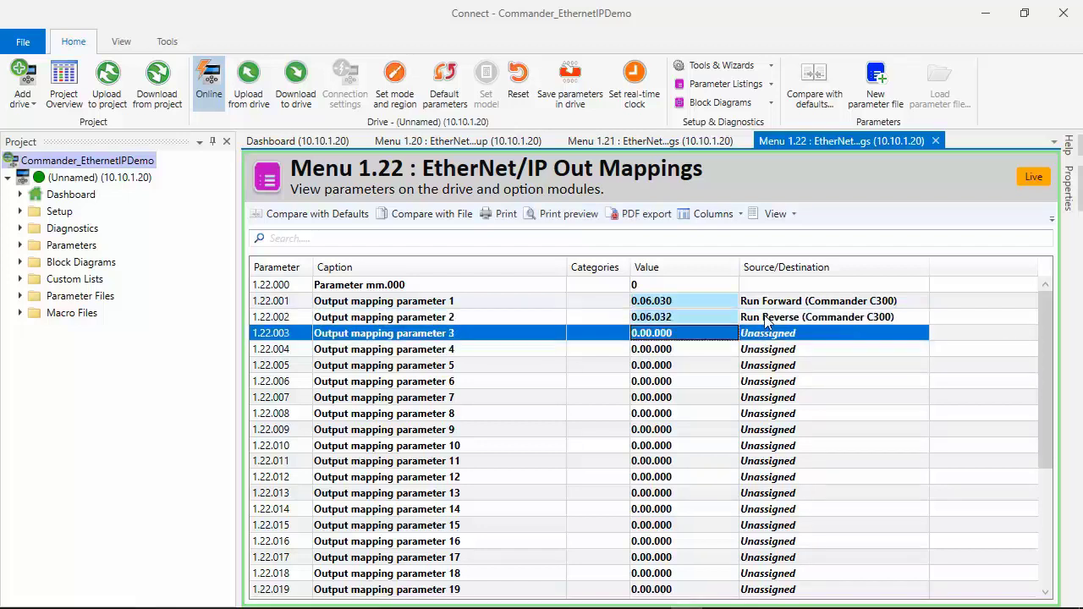
# - Set Output mapping parameter 3 (1.22.003) to 0.06.015, the drive's Drive Enable parameter
pyautogui.doubleClick(645, 335)
pyautogui.write('6')
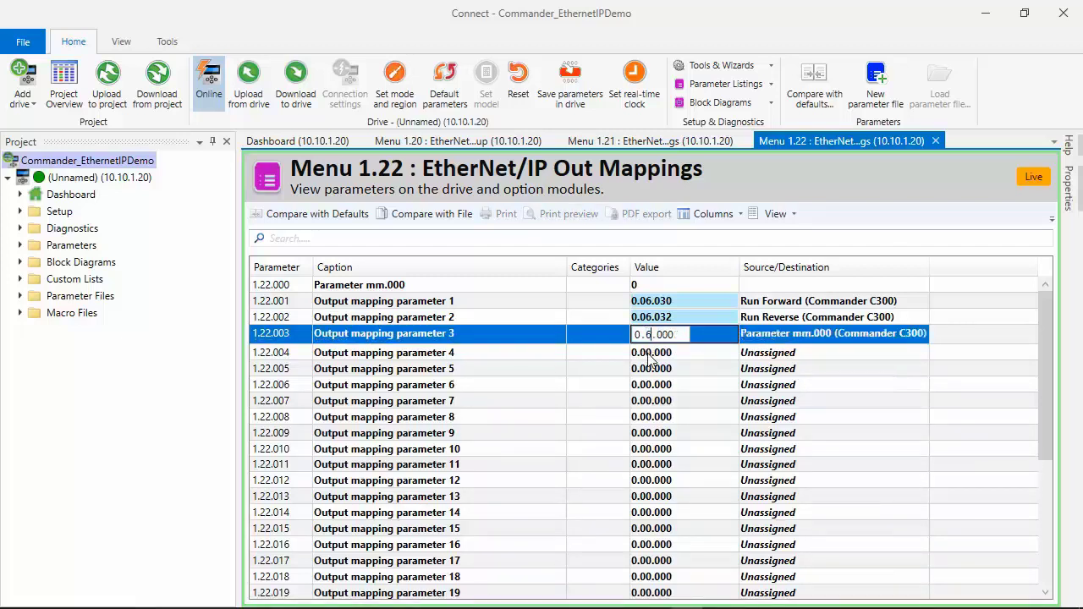
pyautogui.write('.0')
pyautogui.write('1')
pyautogui.write('5')
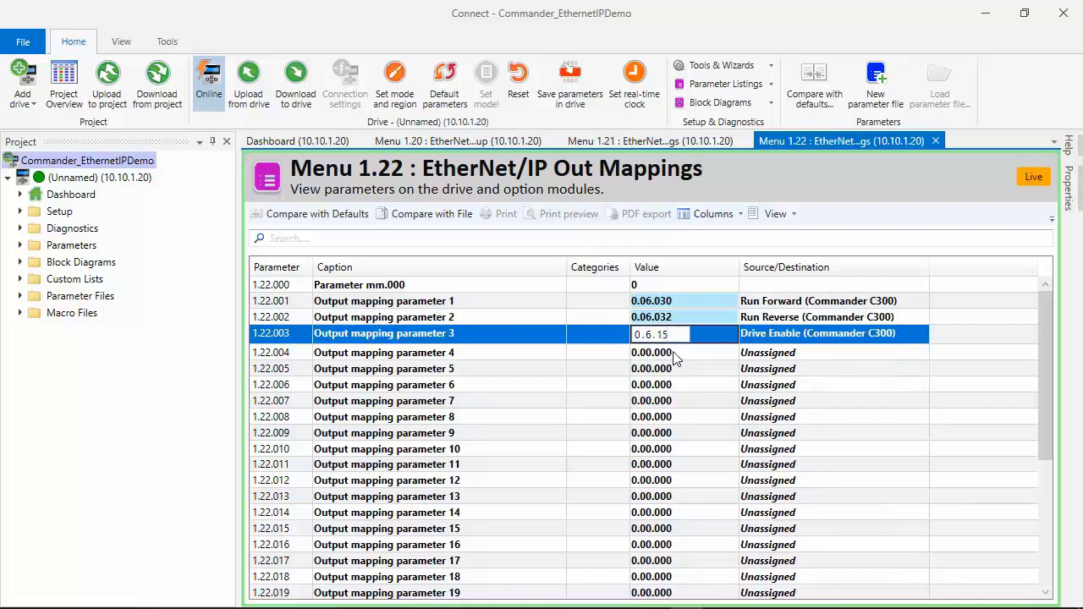
pyautogui.press('Return')
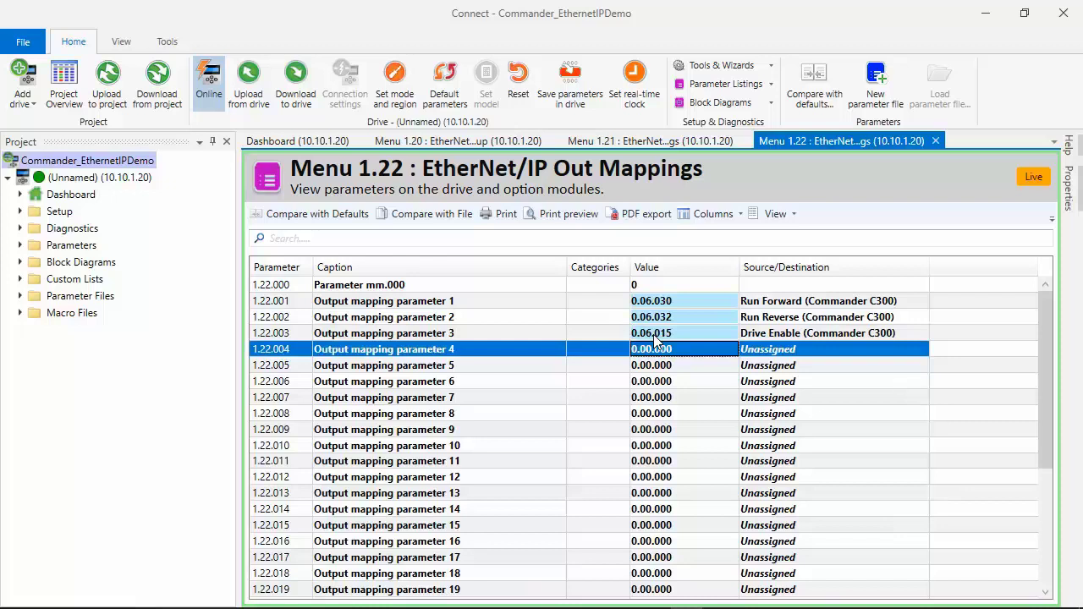
# - Set Output mapping parameter 4 (1.22.004) to 0.01.021, the drive's Preset Reference 1 parameter
pyautogui.click(645, 354)
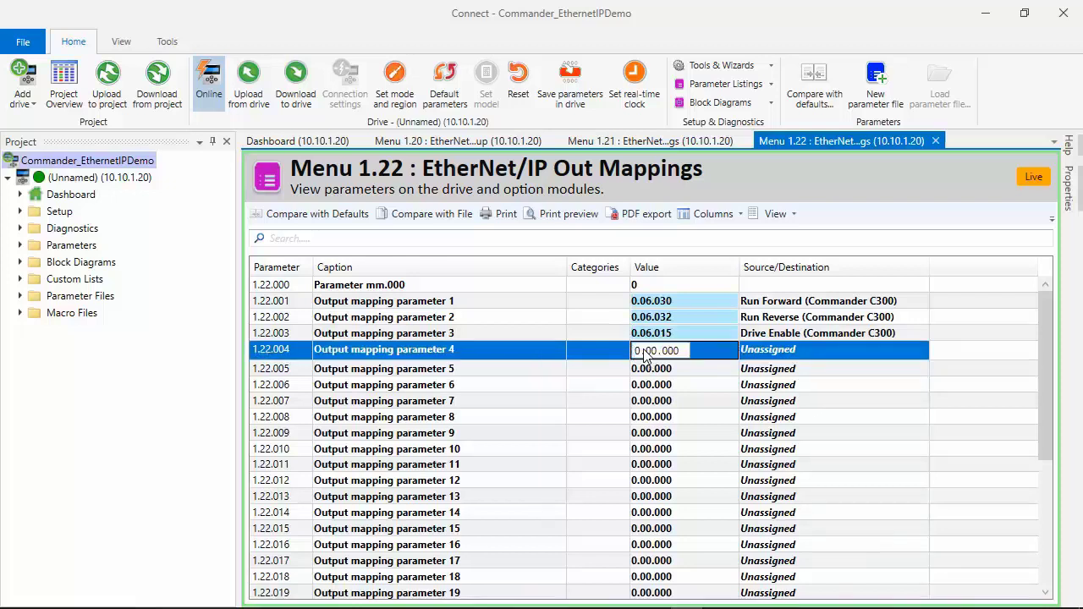
pyautogui.write('1')
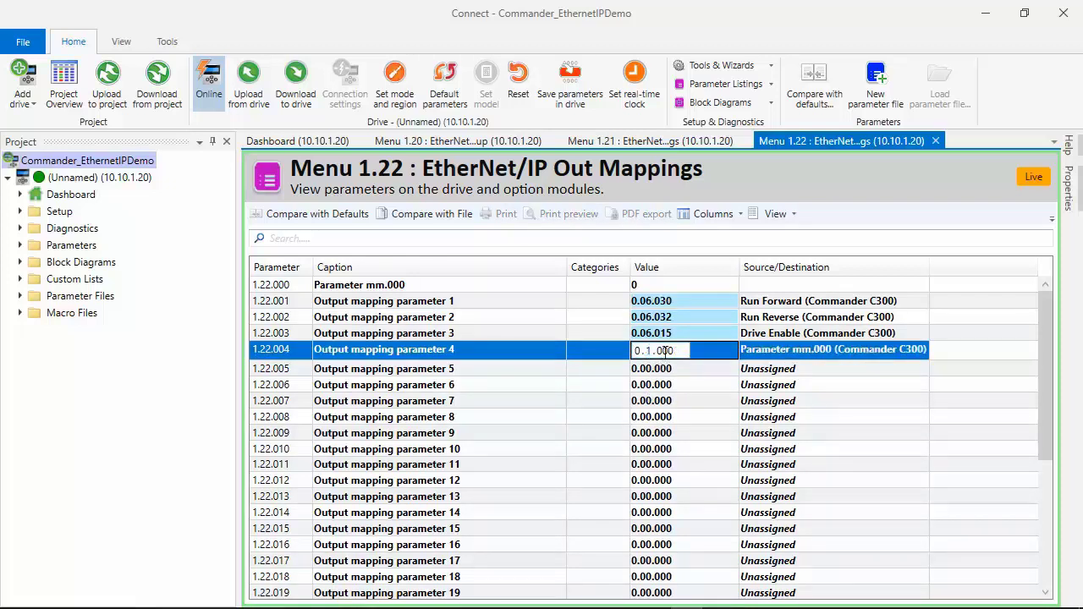
pyautogui.write('.21')
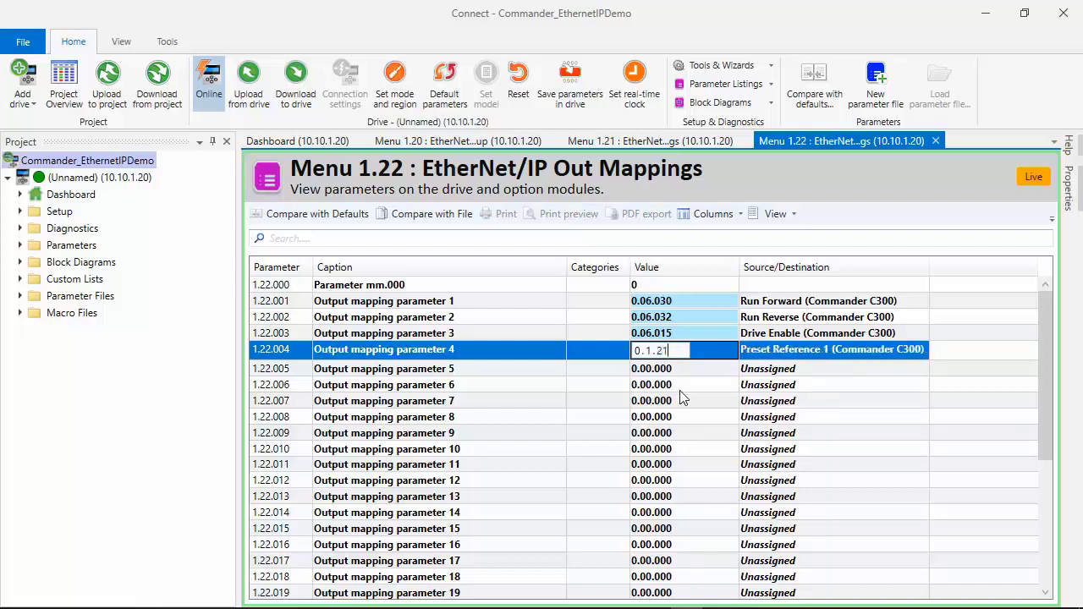
pyautogui.press('Return')
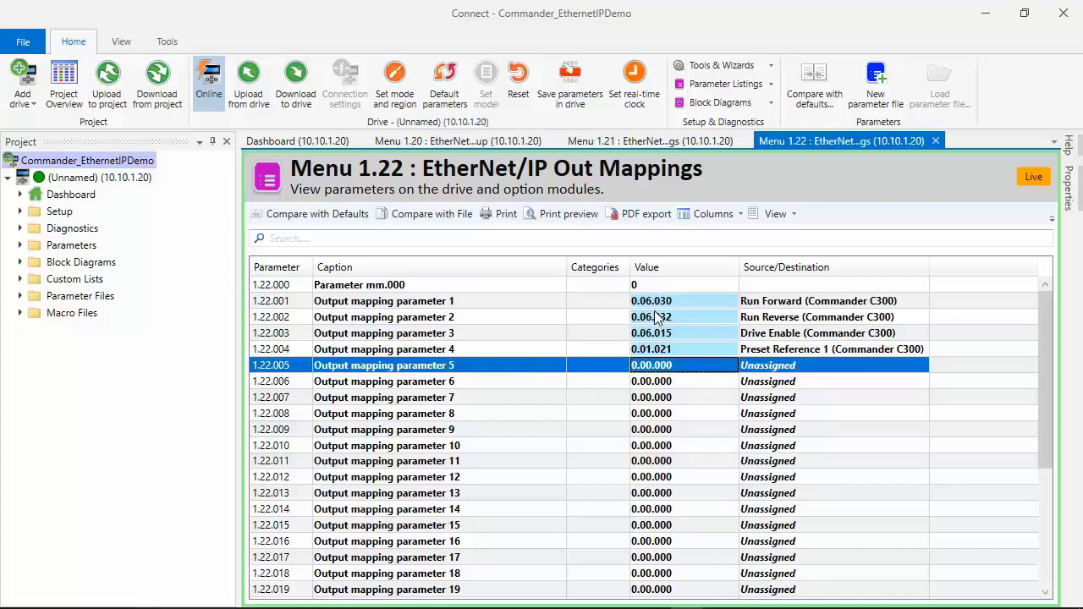
# - Review the input mappings and set Output assembly object size (1.20.021) in Menu 1.20 : EtherNet/IP Setup to 16 bytes
pyautogui.click(654, 141)
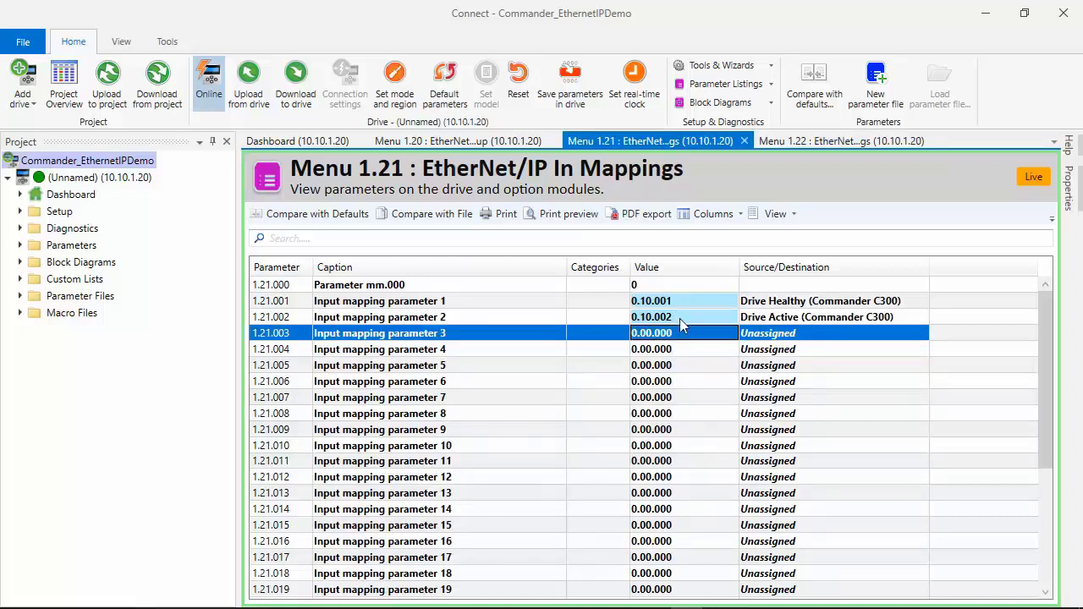
pyautogui.click(470, 142)
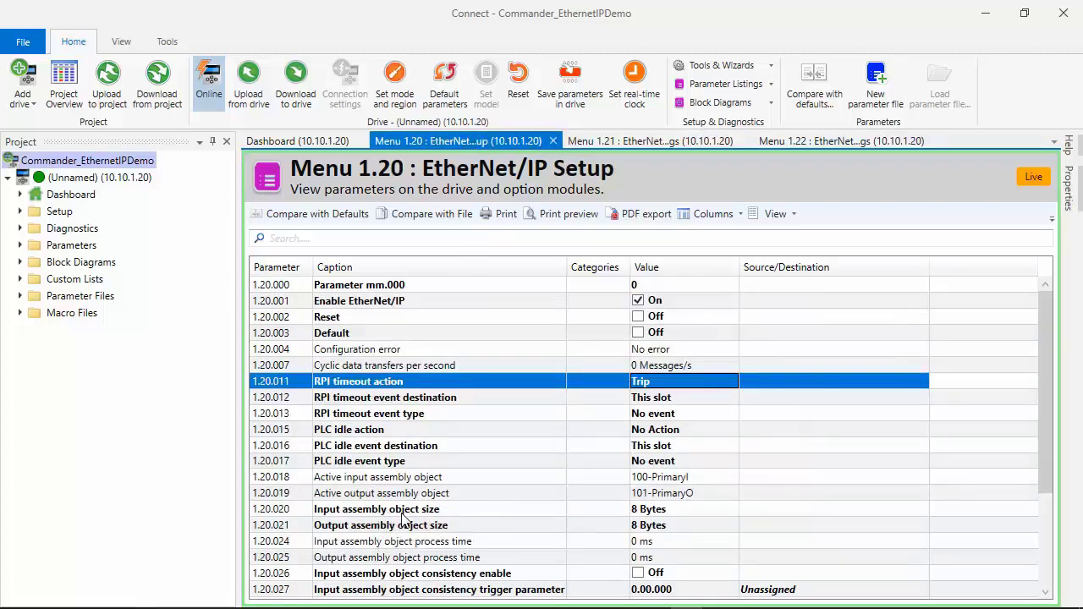
pyautogui.moveTo(404, 518)
pyautogui.click(658, 527)
pyautogui.click(658, 527)
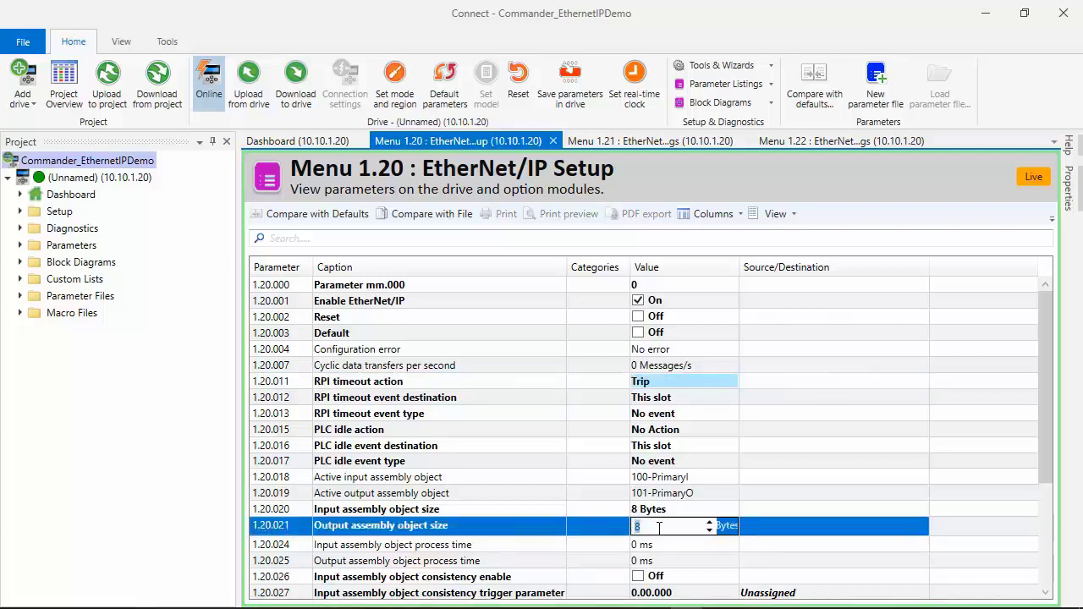
pyautogui.write('16')
pyautogui.press('Return')
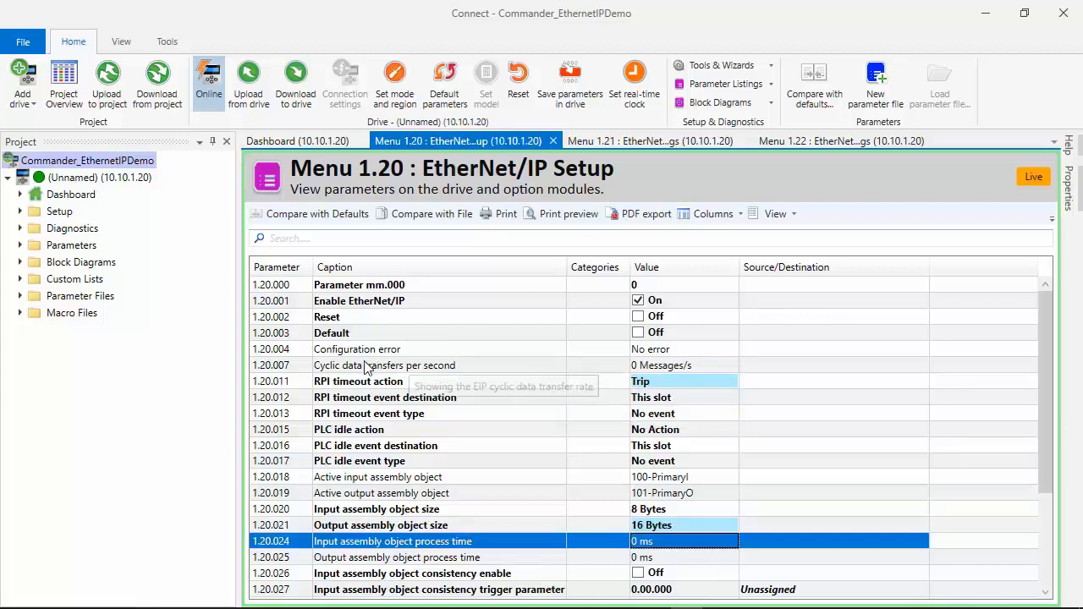
# - Open the drive's Menu 08 : Digital I/O and set Digital Input 03 Destination A and Digital Input 04 Destination A to 0
pyautogui.click(20, 245)
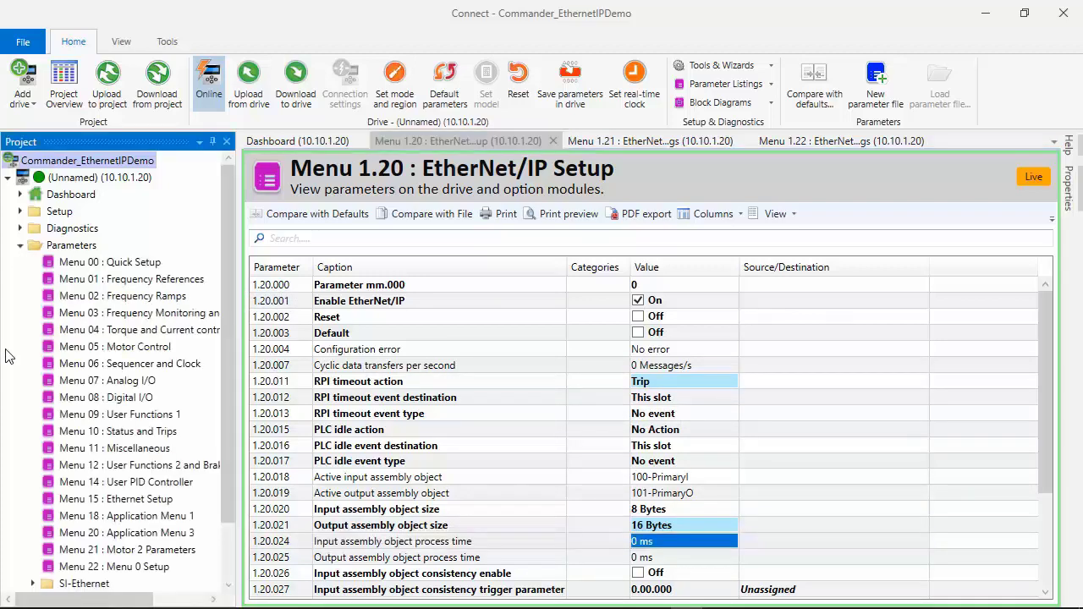
pyautogui.doubleClick(101, 399)
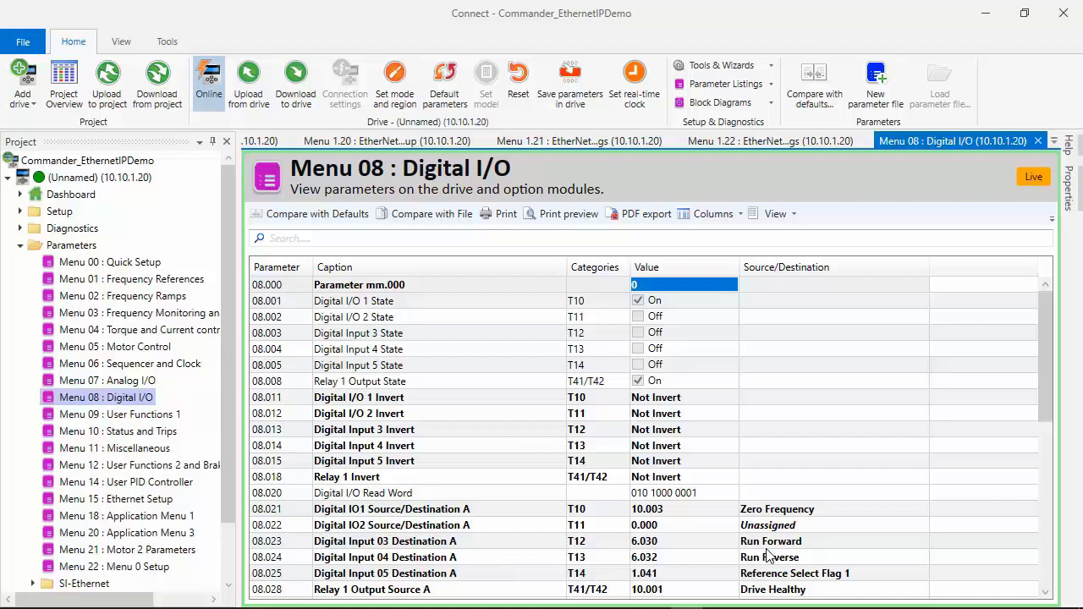
pyautogui.click(656, 549)
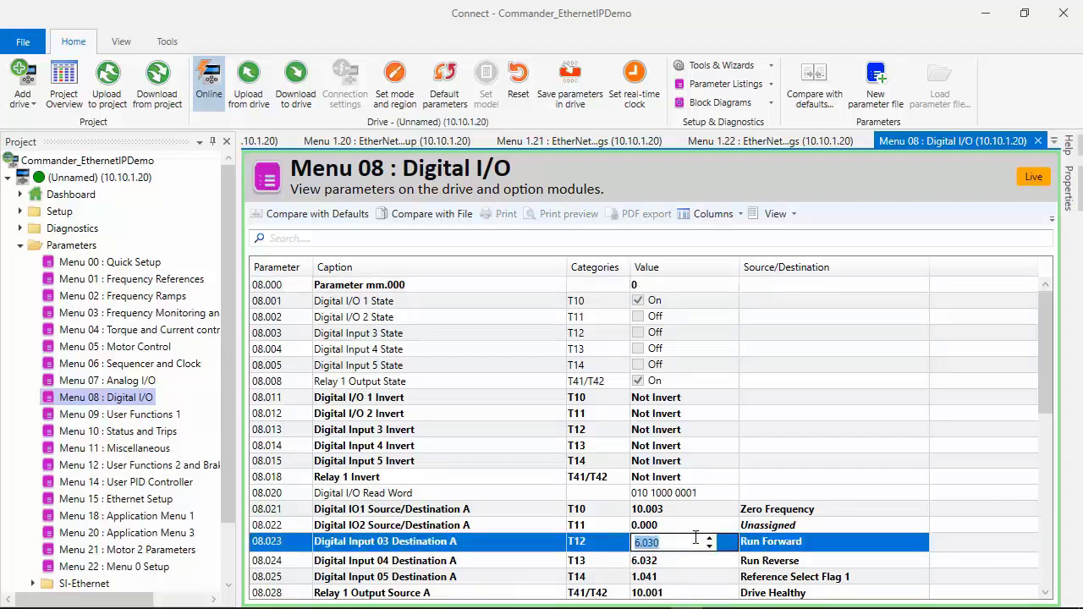
pyautogui.write('0')
pyautogui.press('Return')
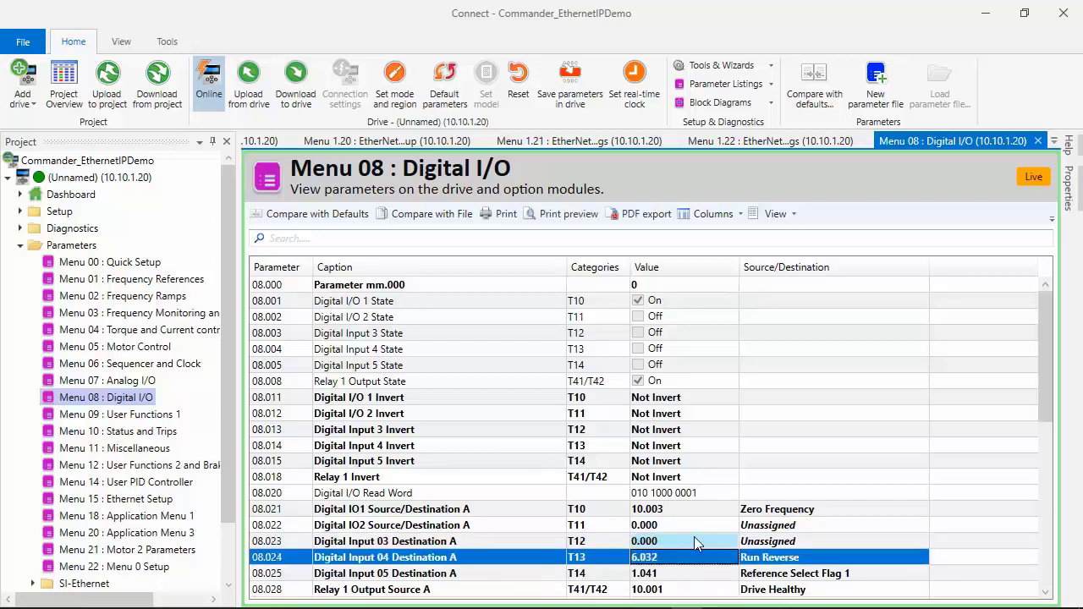
pyautogui.click(653, 558)
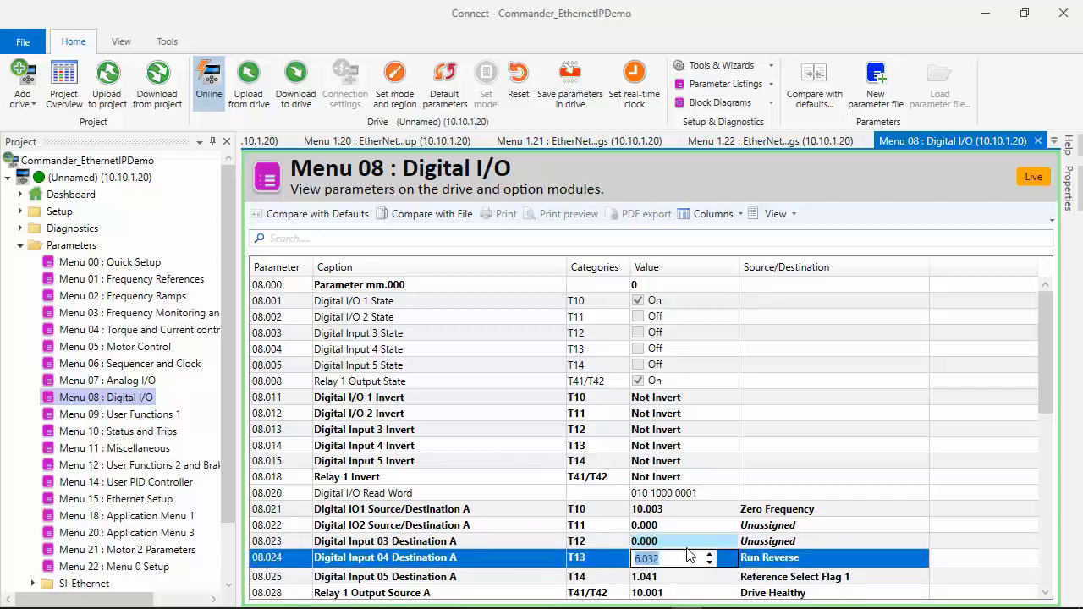
pyautogui.write('0')
pyautogui.press('Return')
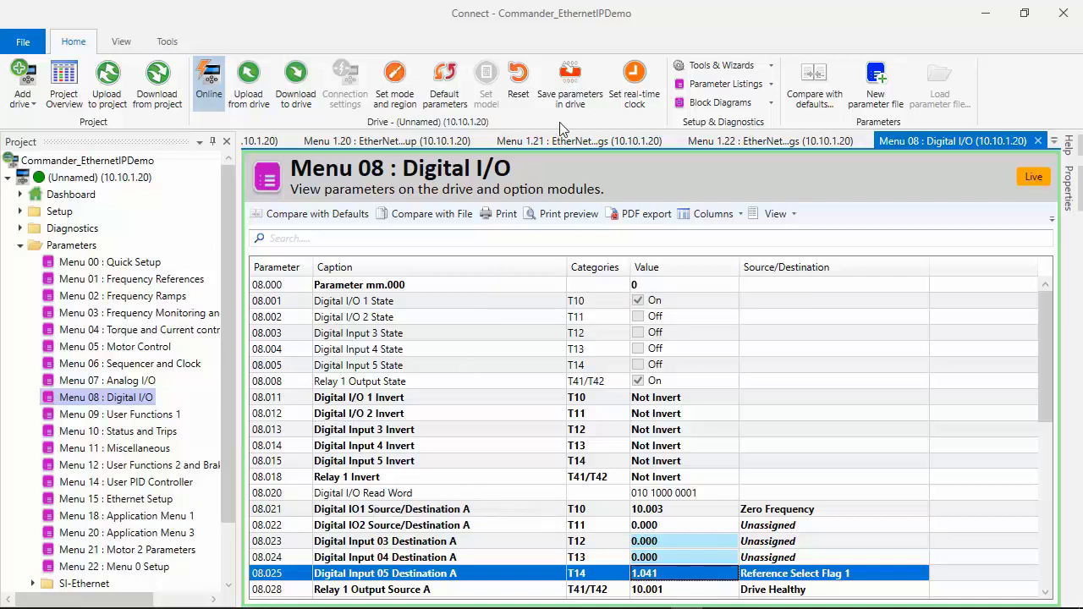
# - Reset the drive, save its parameters in the drive and upload them into the project
pyautogui.click(518, 93)
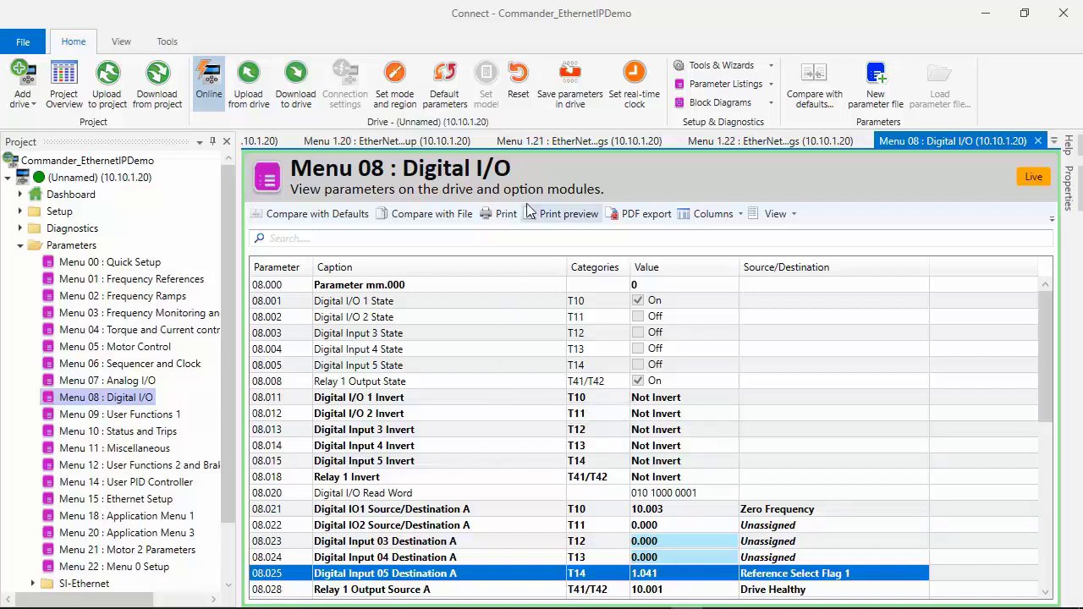
pyautogui.click(576, 99)
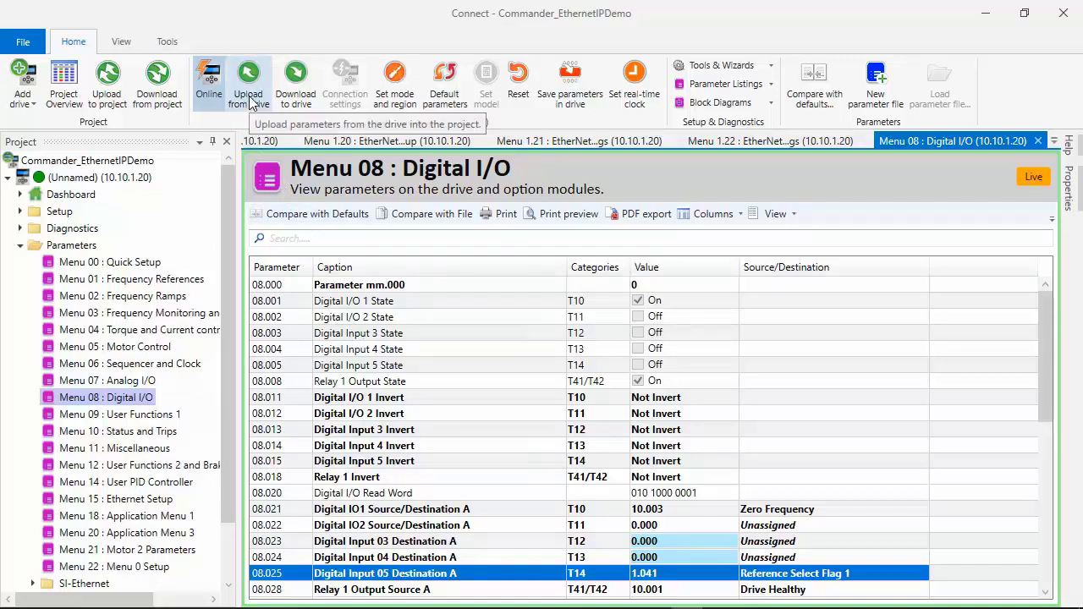
pyautogui.click(251, 116)
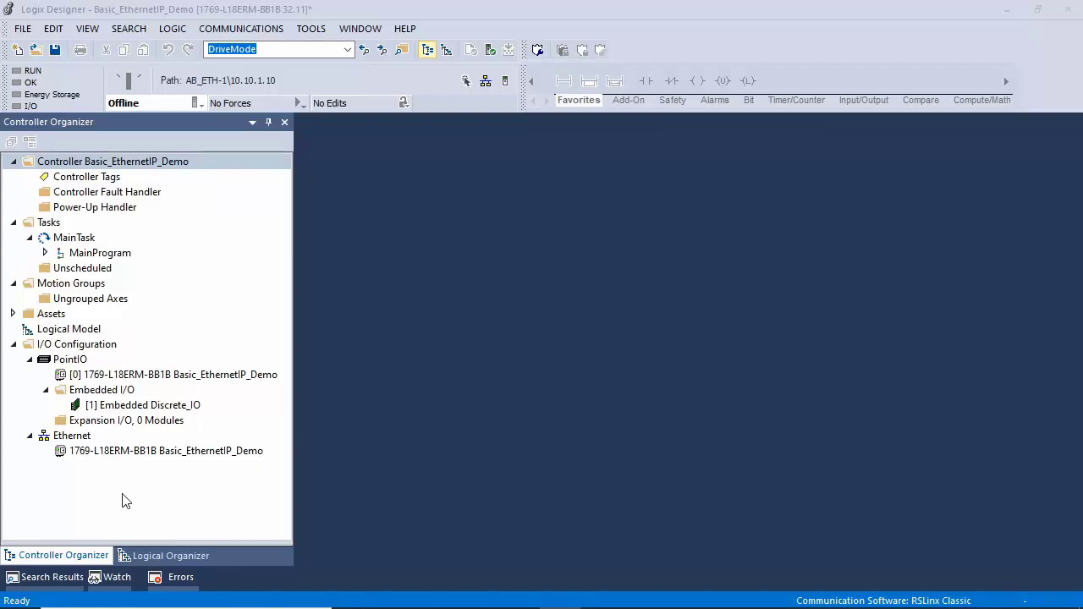
# - Switch to Logix Designer and create a Generic Ethernet Module on the Ethernet network in the I/O Configuration
pyautogui.rightClick(74, 437)
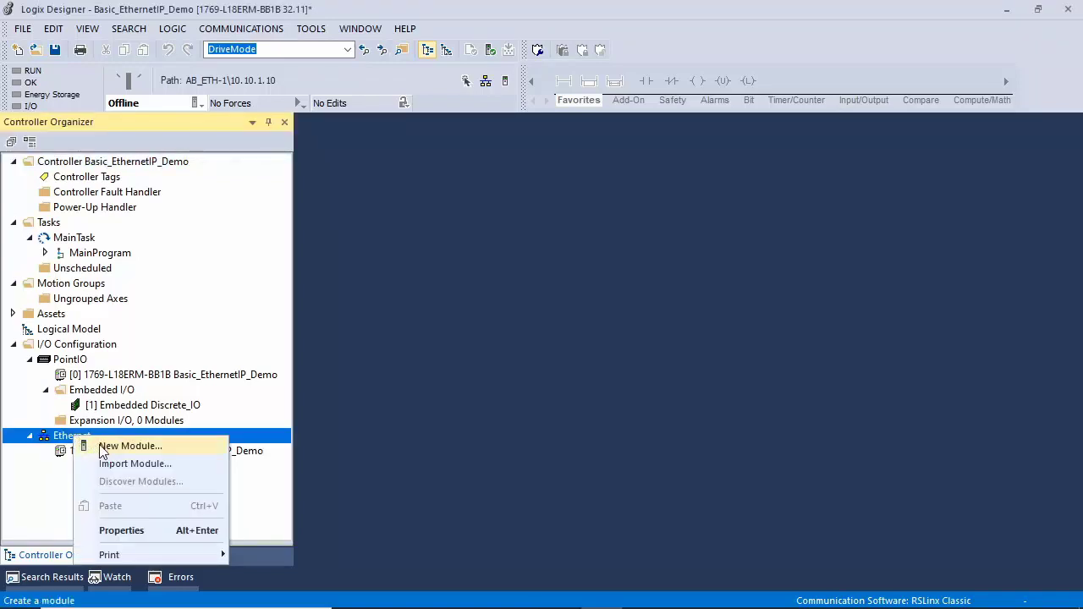
pyautogui.click(107, 448)
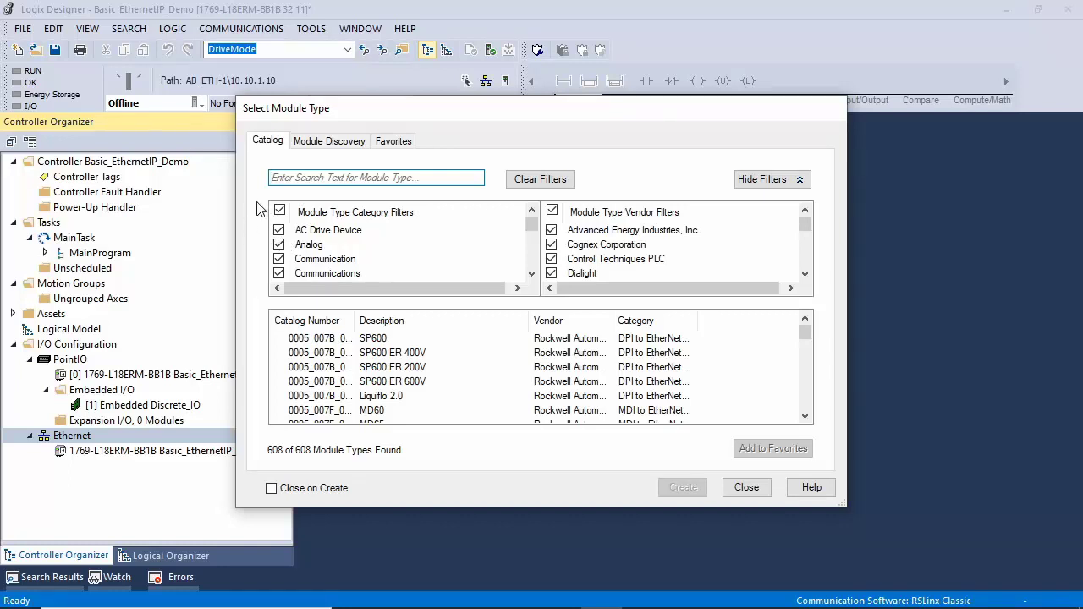
pyautogui.write('Generic')
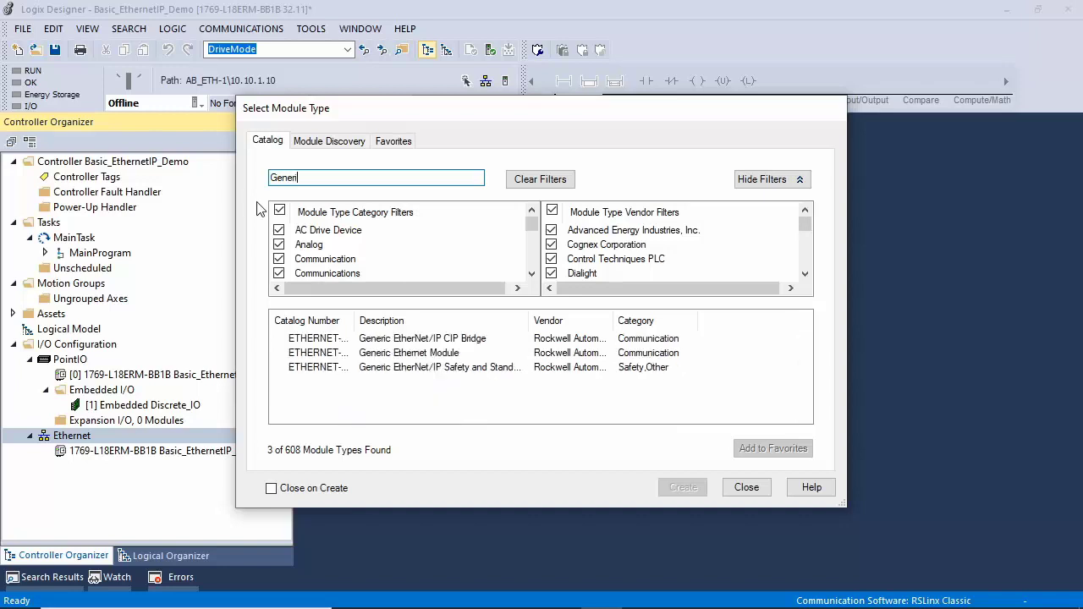
pyautogui.click(378, 355)
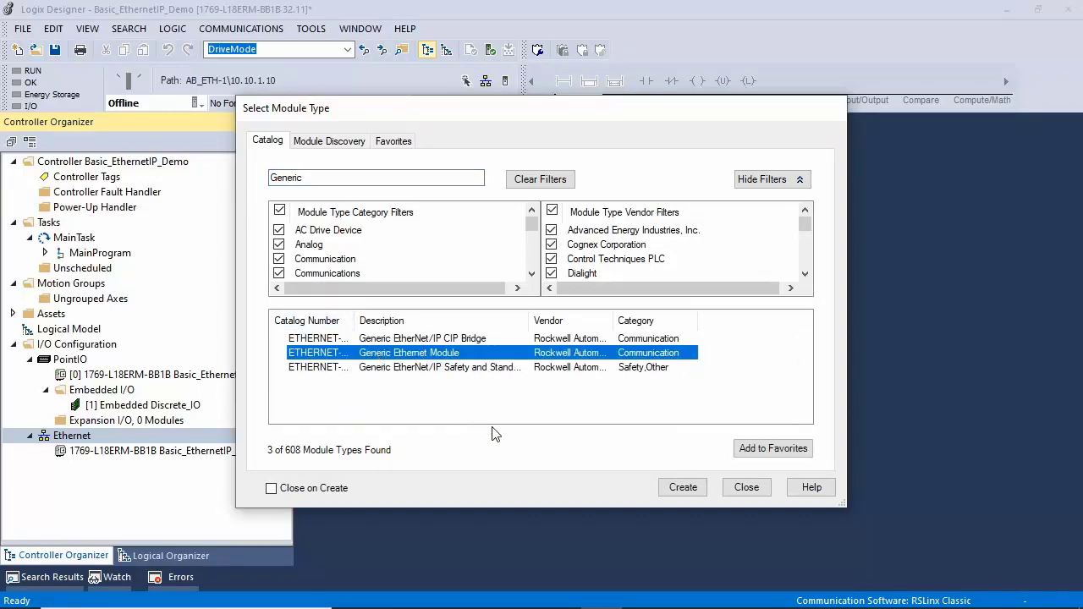
pyautogui.click(682, 488)
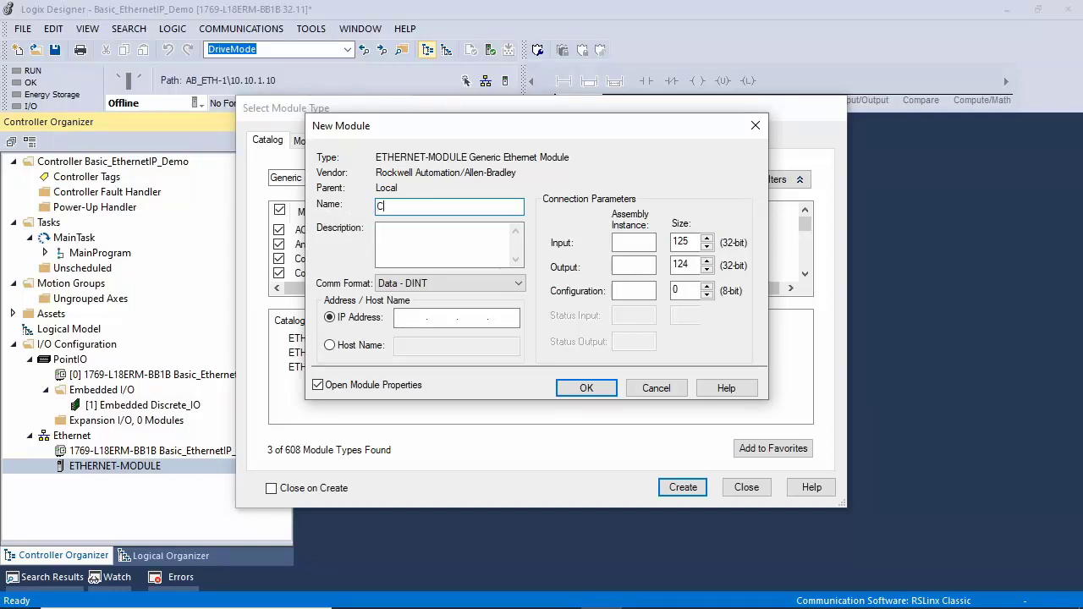
# - Name the new module C300 and set its IP address to 10.10.1.20
pyautogui.write('C300')
pyautogui.click(399, 318)
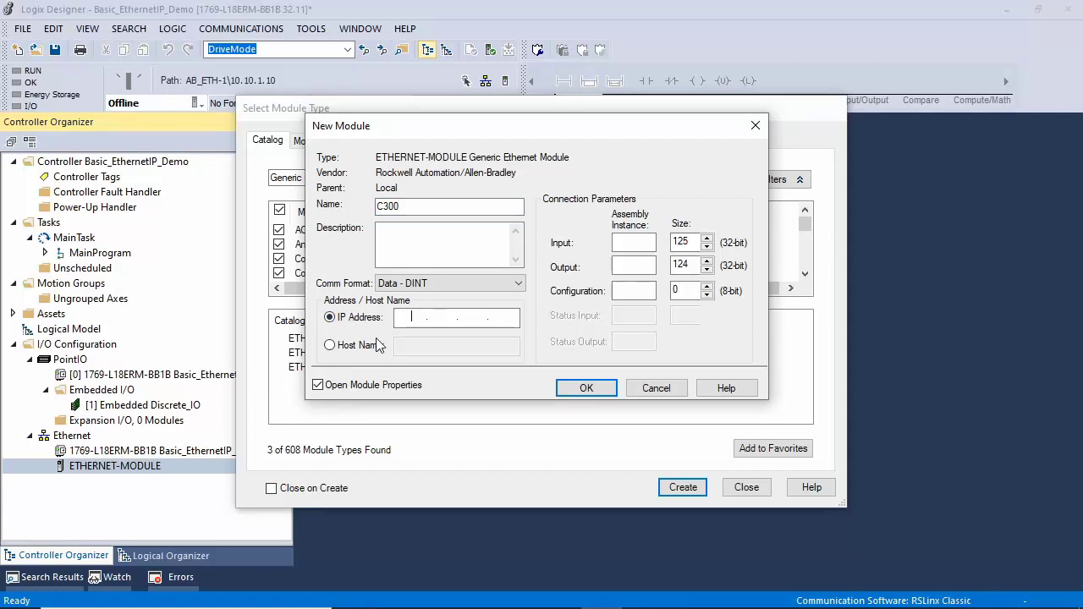
pyautogui.write('10 . 10 . 1 . 20')
# - Set the module's assembly instances to 100 for input, 101 for output and 1 for configuration
pyautogui.click(638, 239)
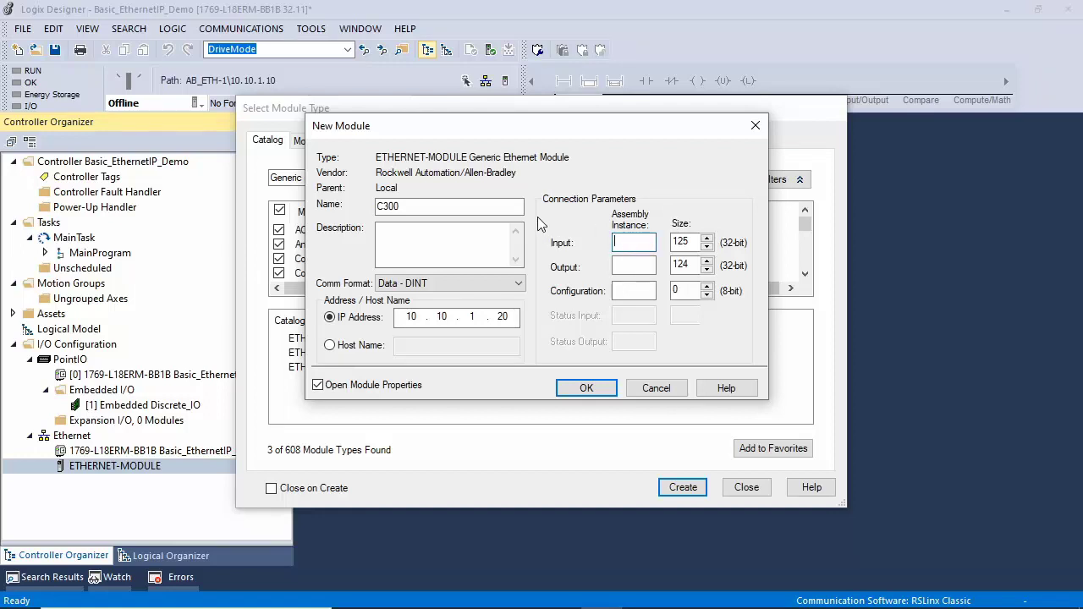
pyautogui.write('100')
pyautogui.click(640, 264)
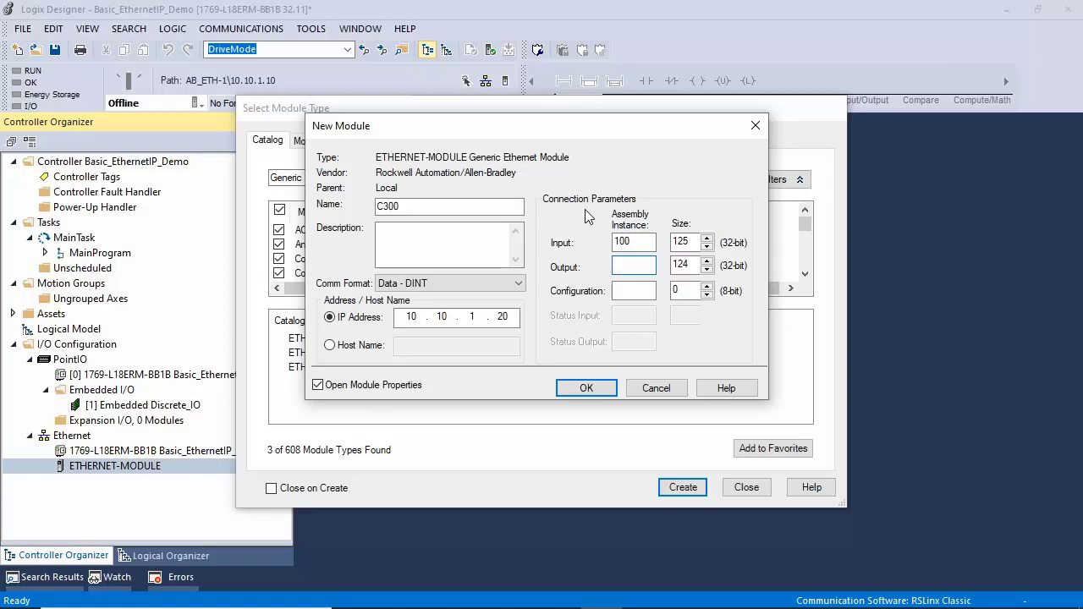
pyautogui.write('101')
pyautogui.press('Tab')
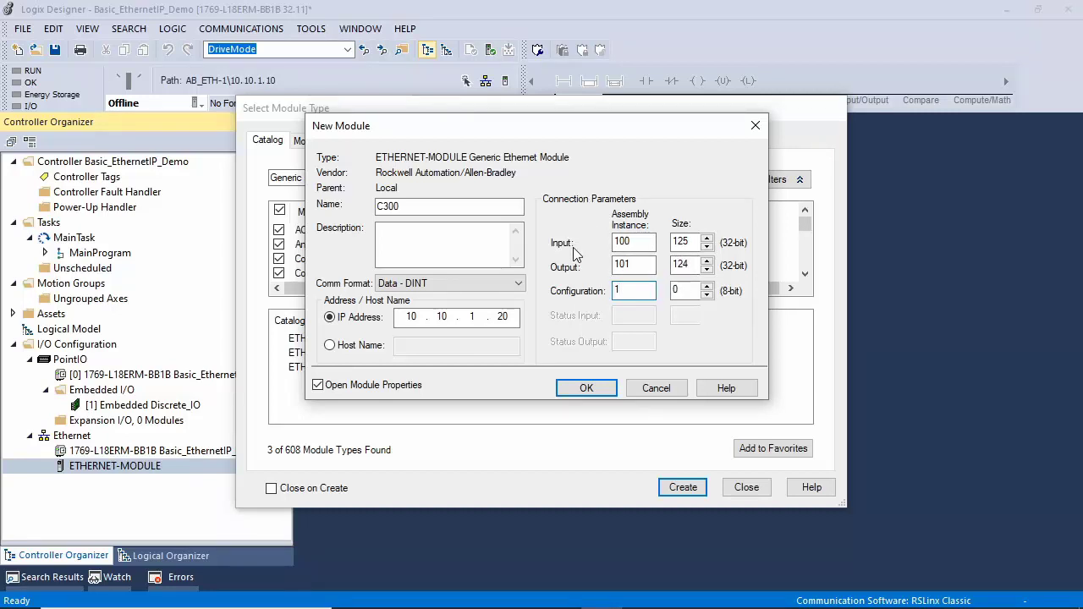
# - Set the input assembly size to 2 and the output assembly size to 4 (32-bit), and accept the new module
pyautogui.doubleClick(692, 243)
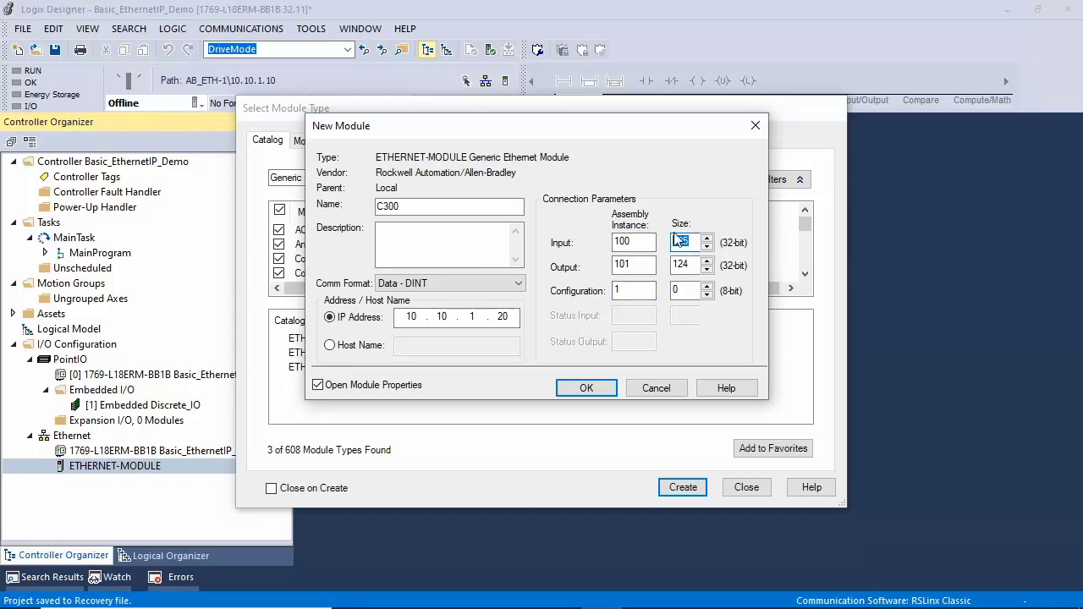
pyautogui.write('2')
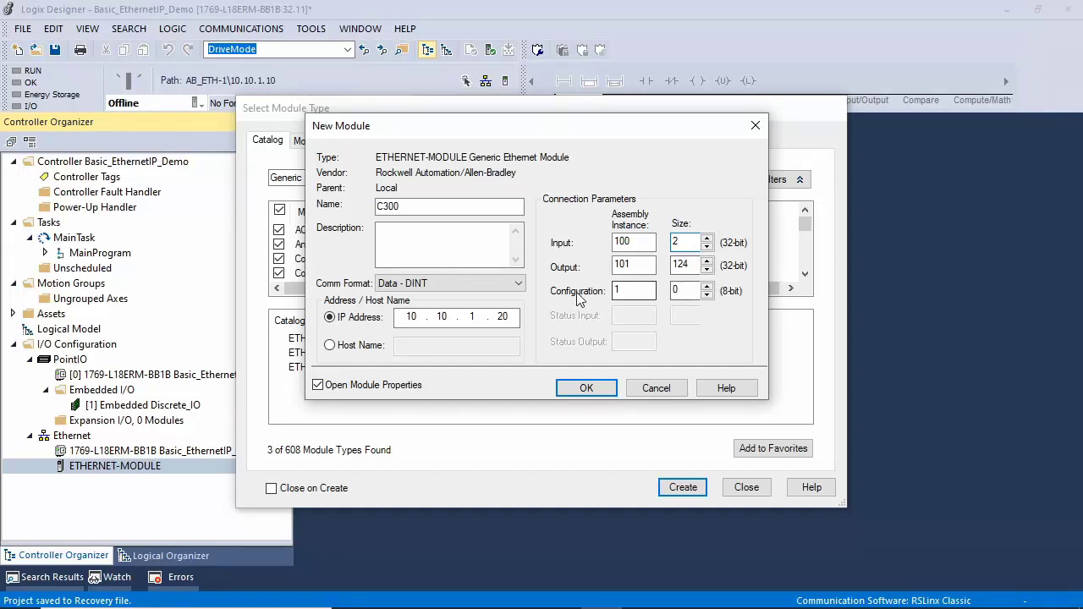
pyautogui.doubleClick(693, 262)
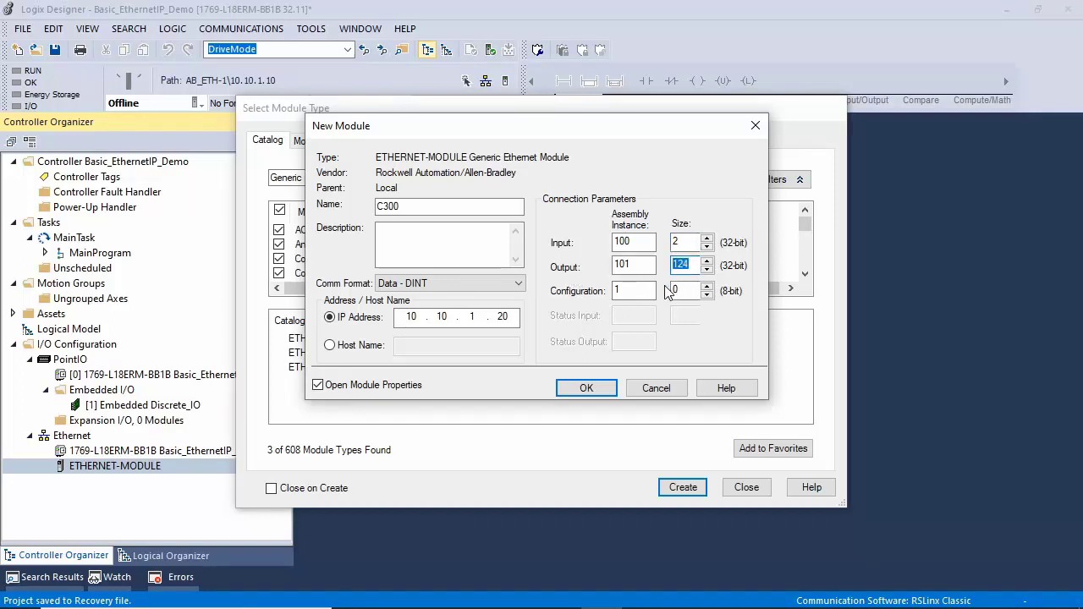
pyautogui.write('4')
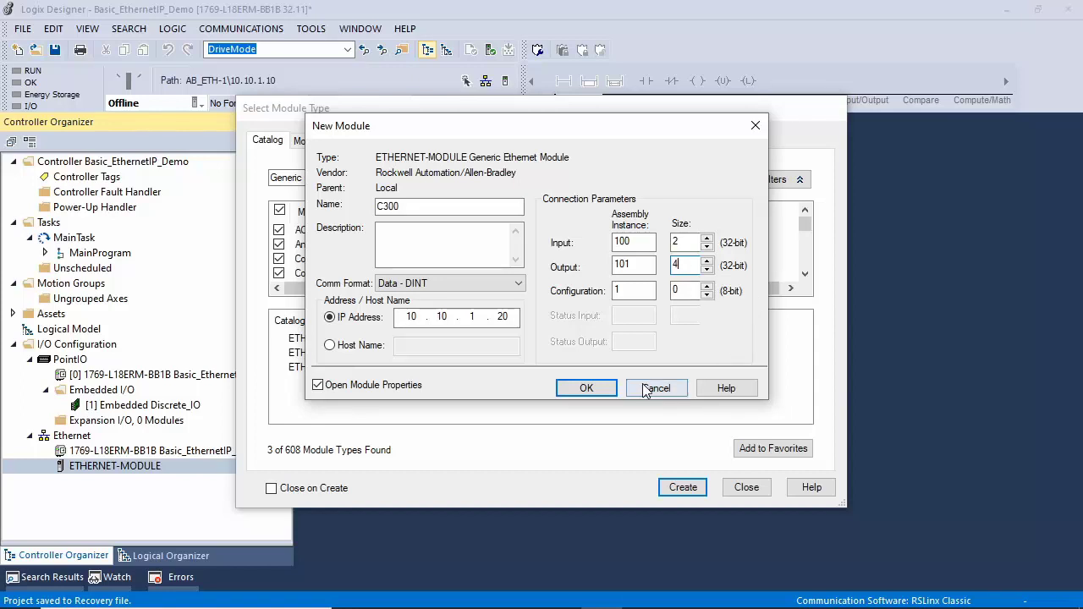
pyautogui.click(588, 389)
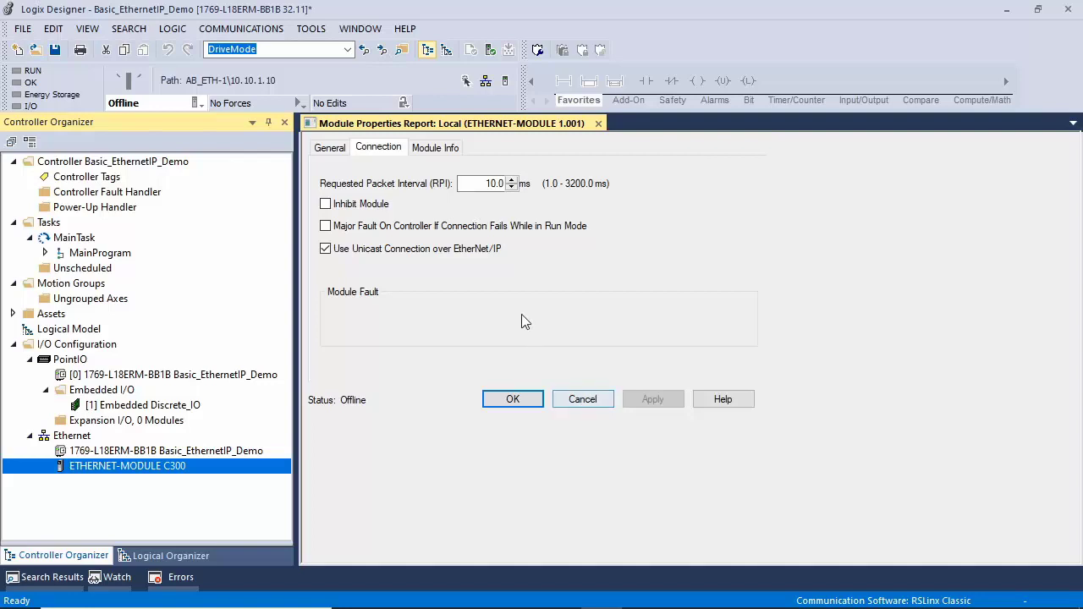
# - Set the C300 module's Requested Packet Interval (RPI) to 50.0 ms and accept its properties
pyautogui.moveTo(486, 188); pyautogui.dragTo(507, 187)
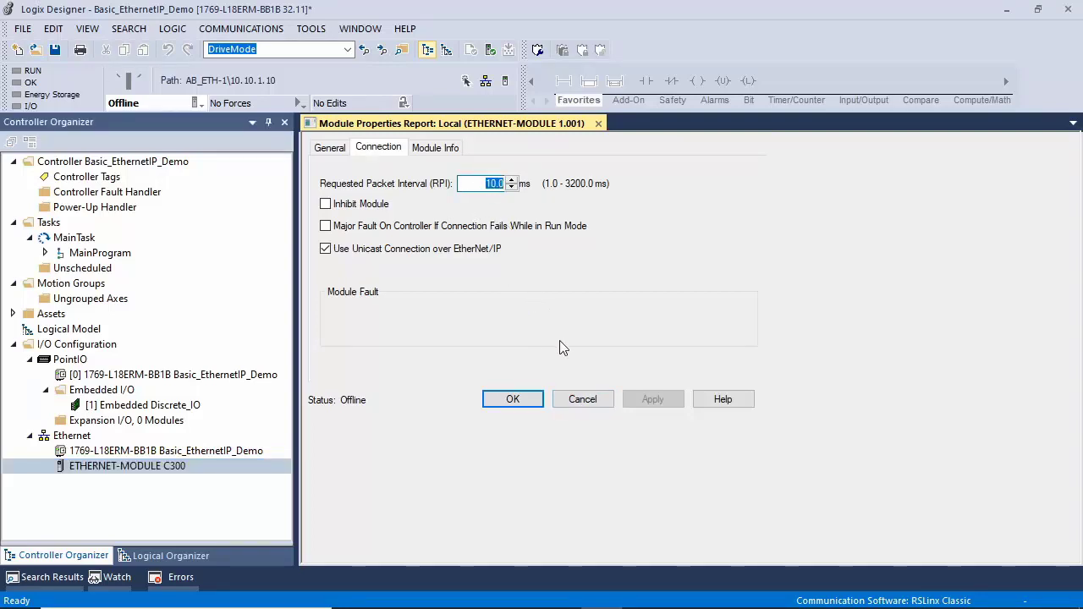
pyautogui.write('50.0')
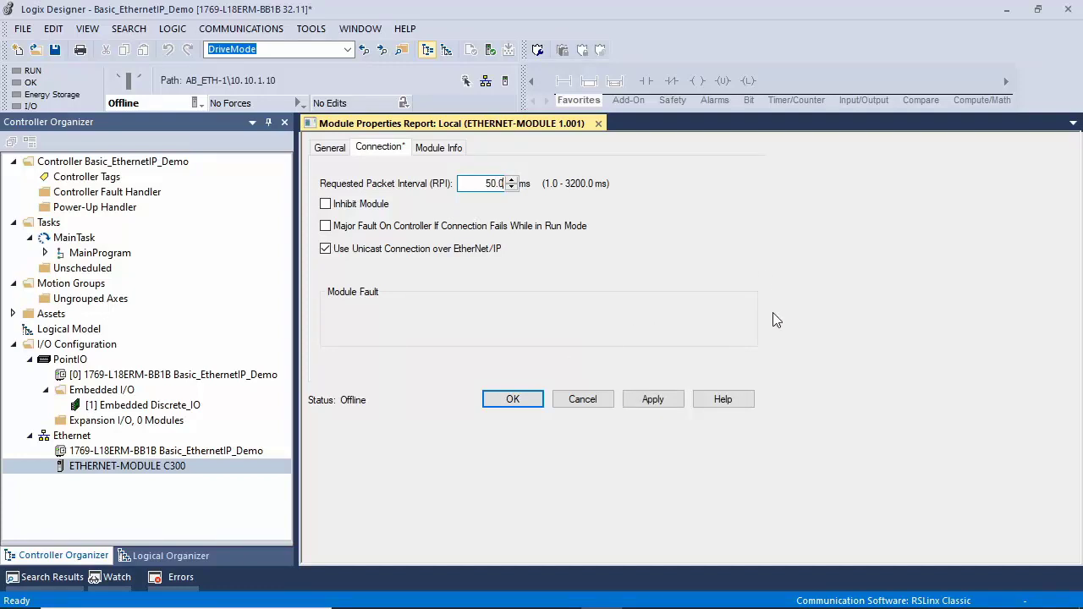
pyautogui.click(676, 399)
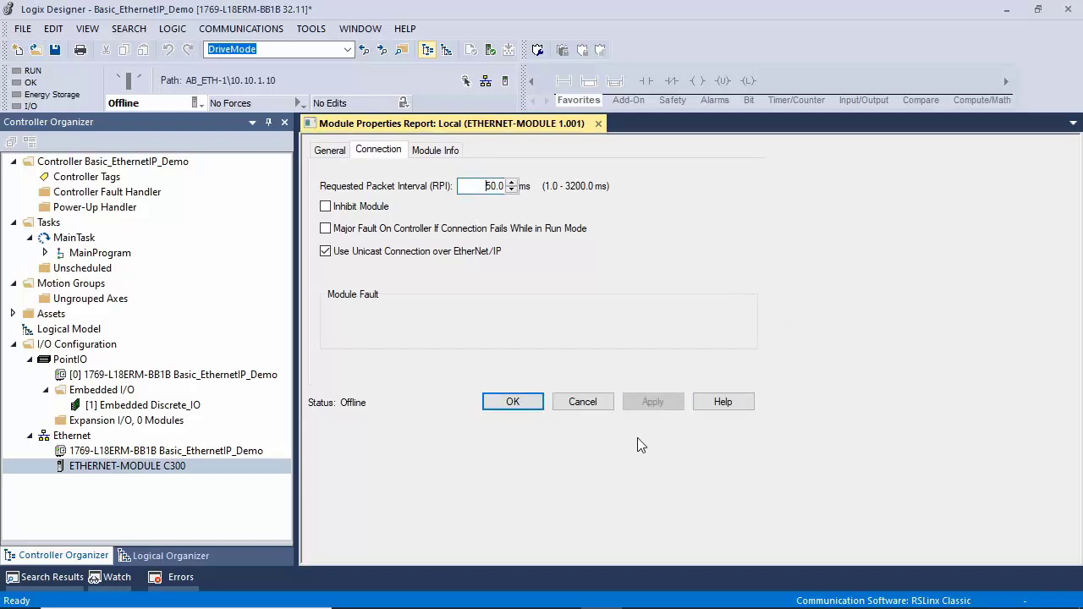
pyautogui.click(508, 405)
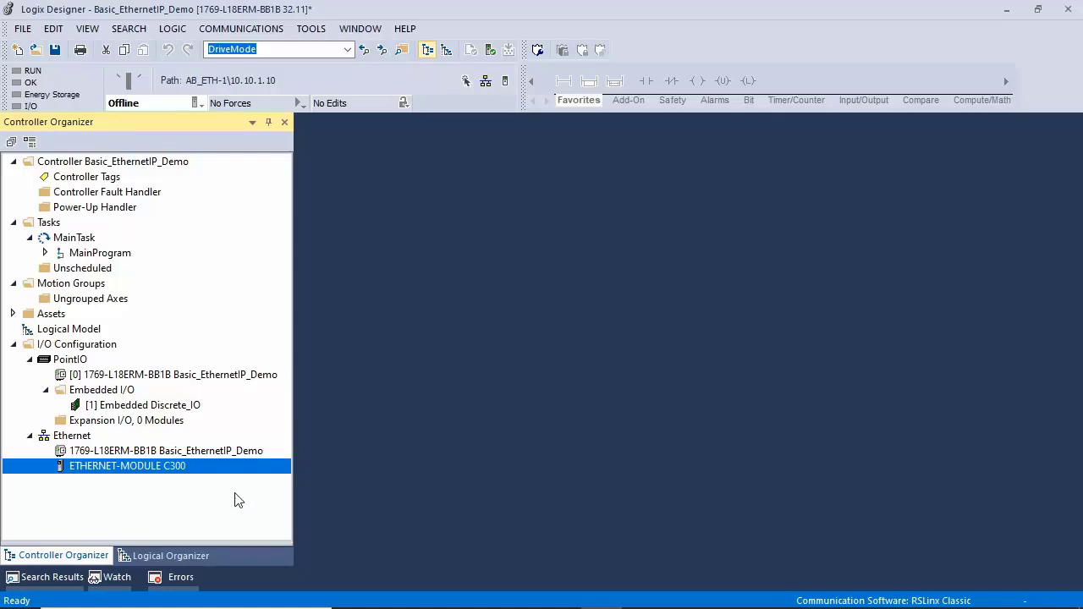
# - Download the Basic_EthernetIP_Demo project to the controller and return the controller to Remote Run mode
pyautogui.click(203, 105)
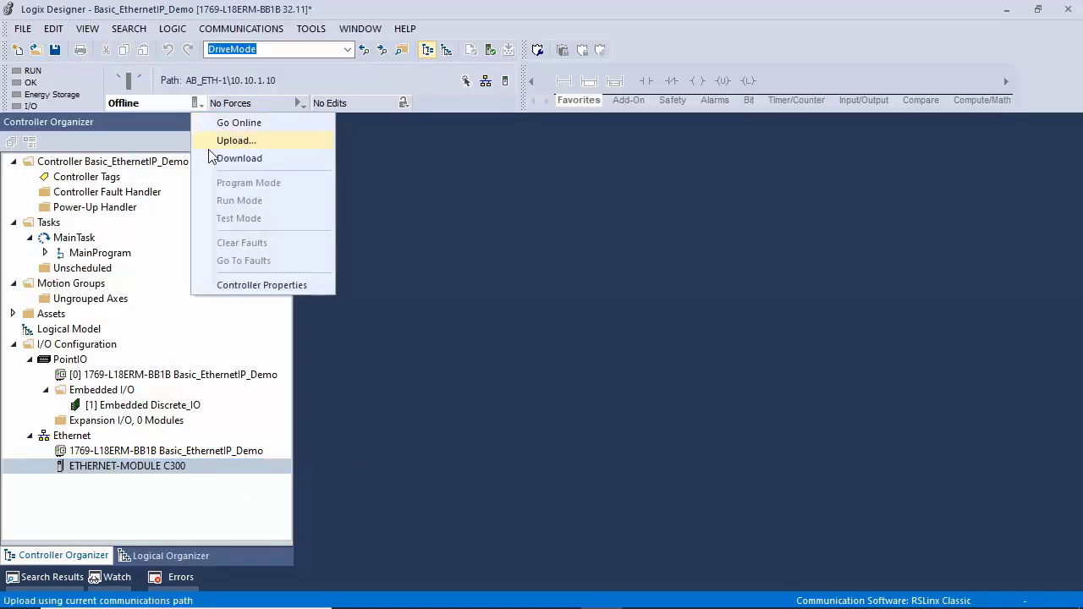
pyautogui.click(216, 161)
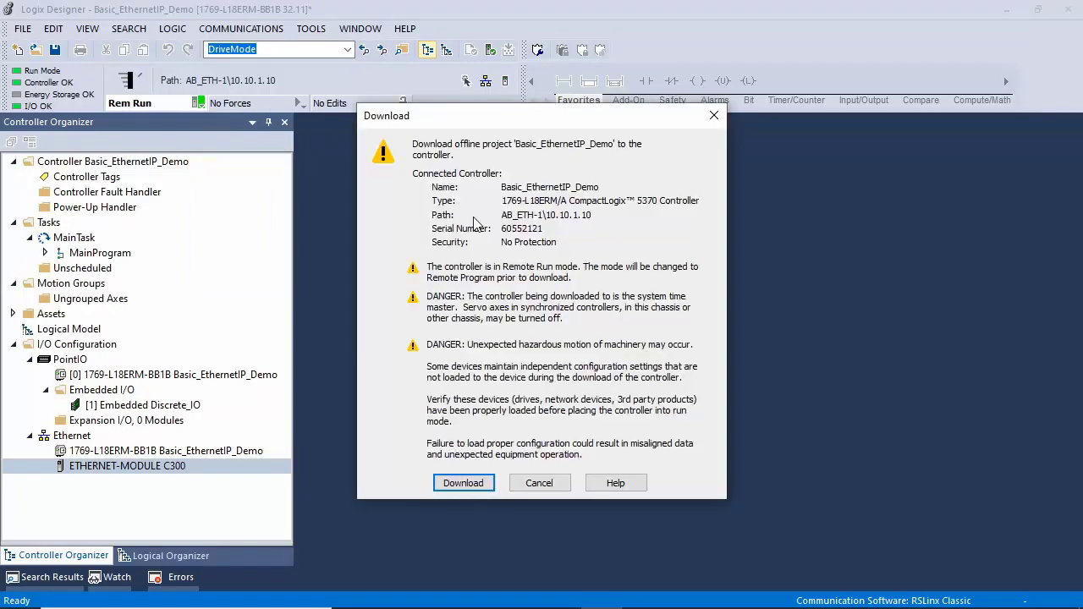
pyautogui.click(464, 485)
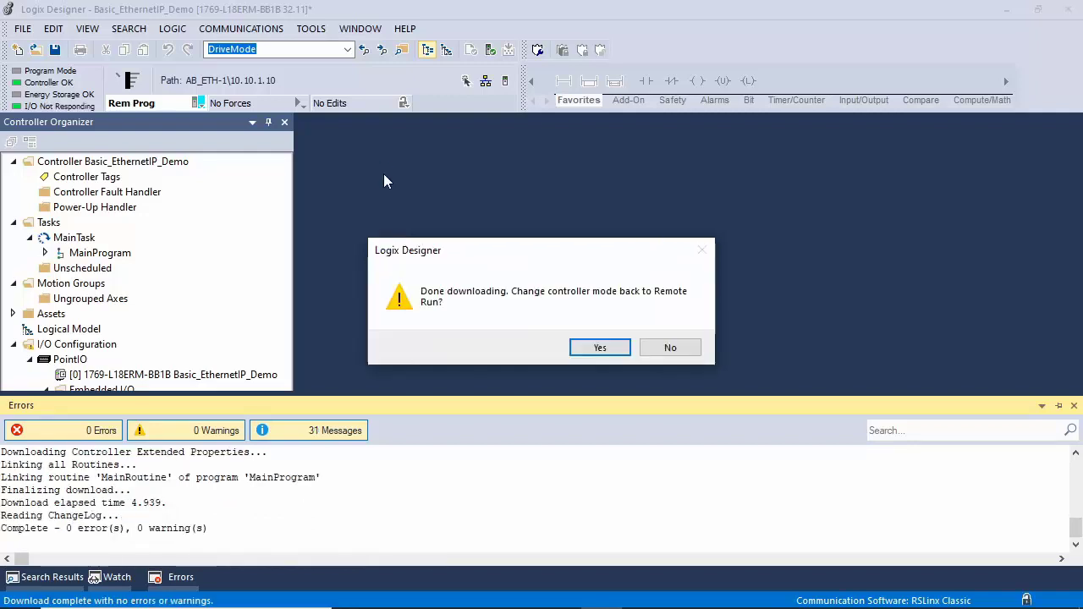
pyautogui.click(600, 346)
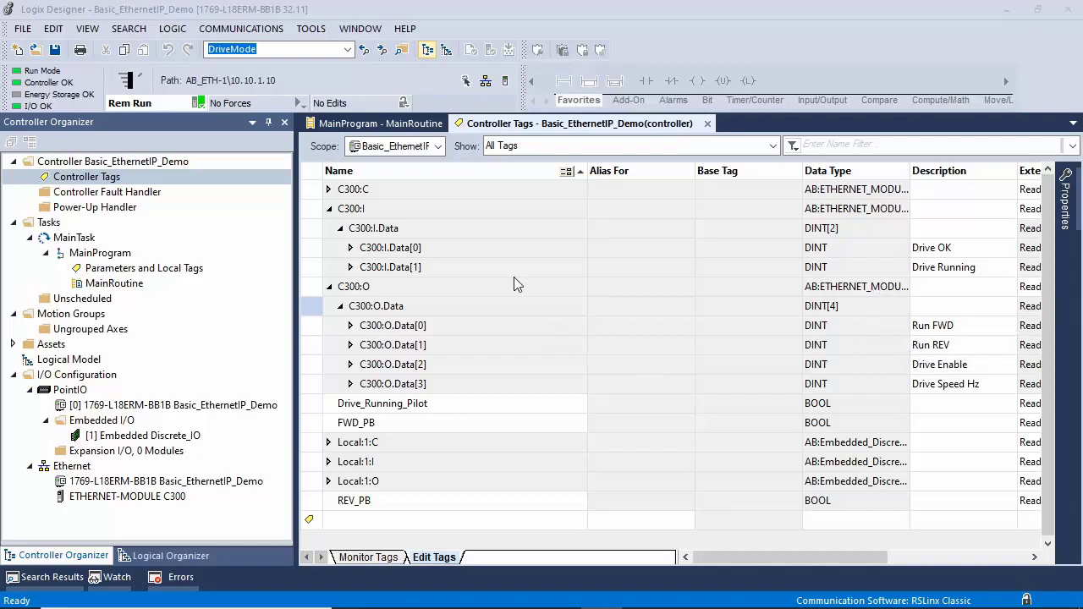
# - View the MainRoutine ladder, then switch to Connect and examine Preset Reference 1 (01.021) in Menu 01 : Frequency References
pyautogui.click(412, 127)
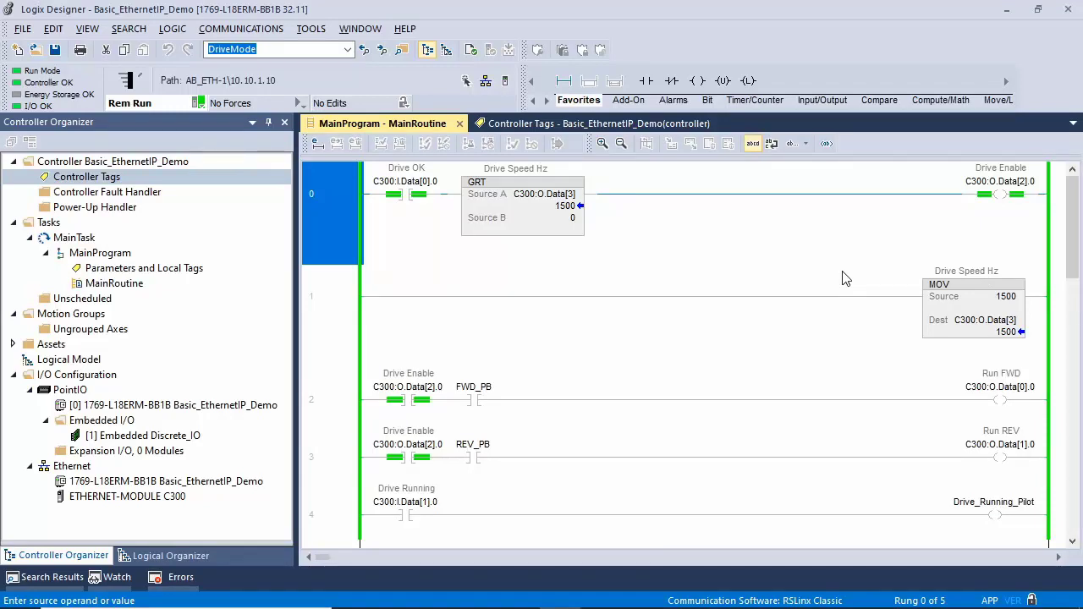
pyautogui.hotkey('alt', 'Tab')
pyautogui.hotkey('alt', 'Tab')
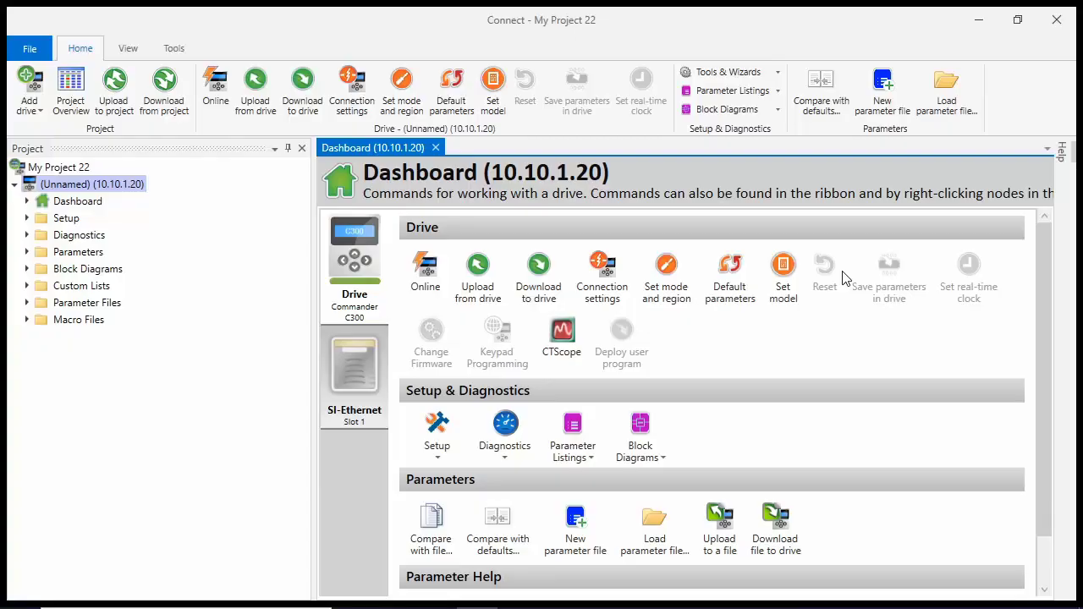
pyautogui.click(26, 253)
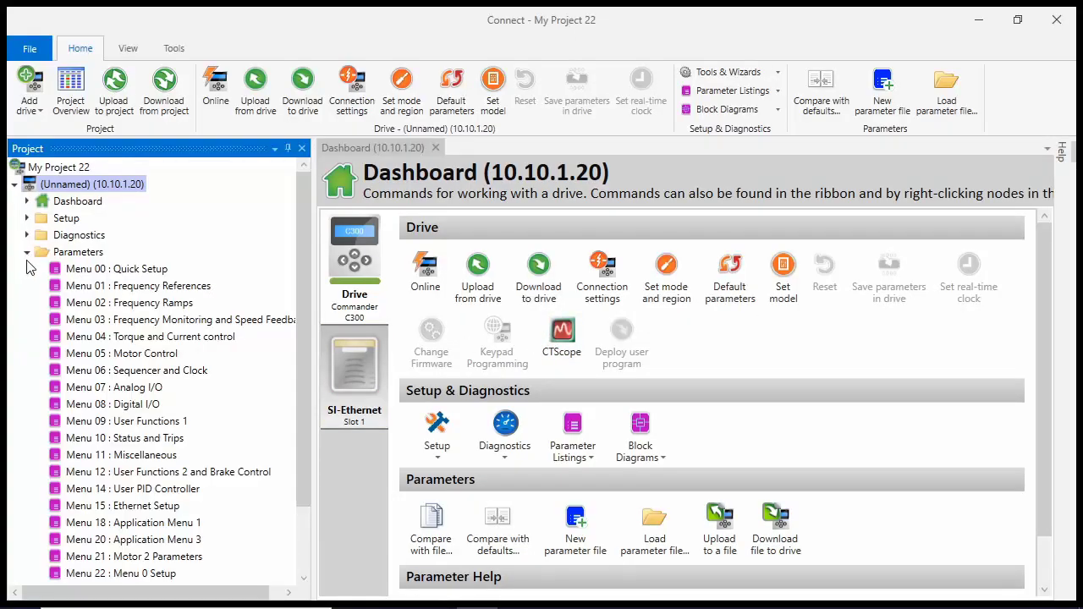
pyautogui.doubleClick(140, 286)
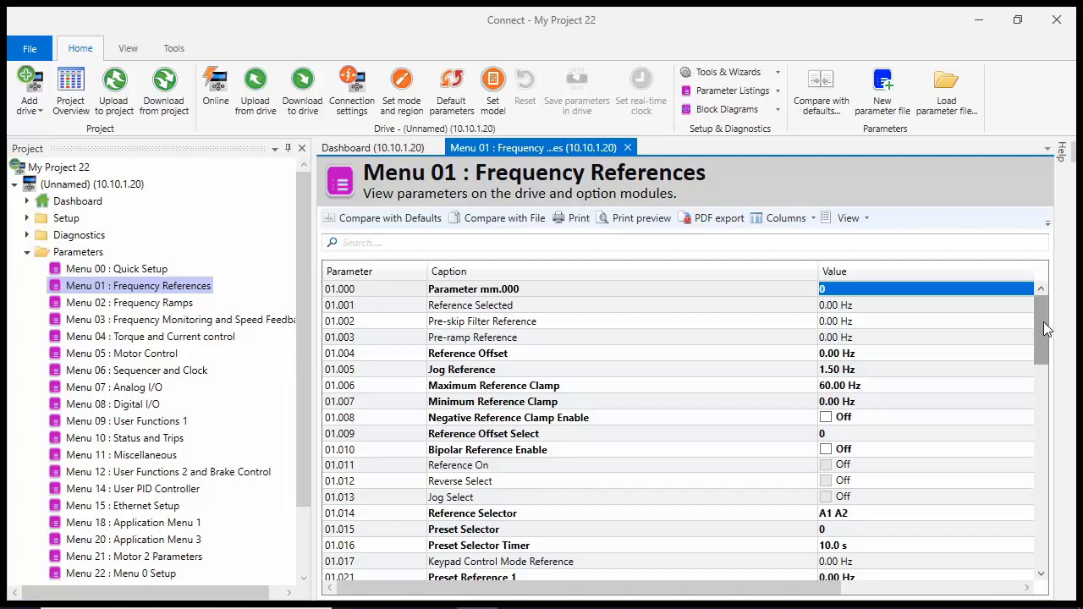
pyautogui.moveTo(1040, 323); pyautogui.dragTo(1042, 370)
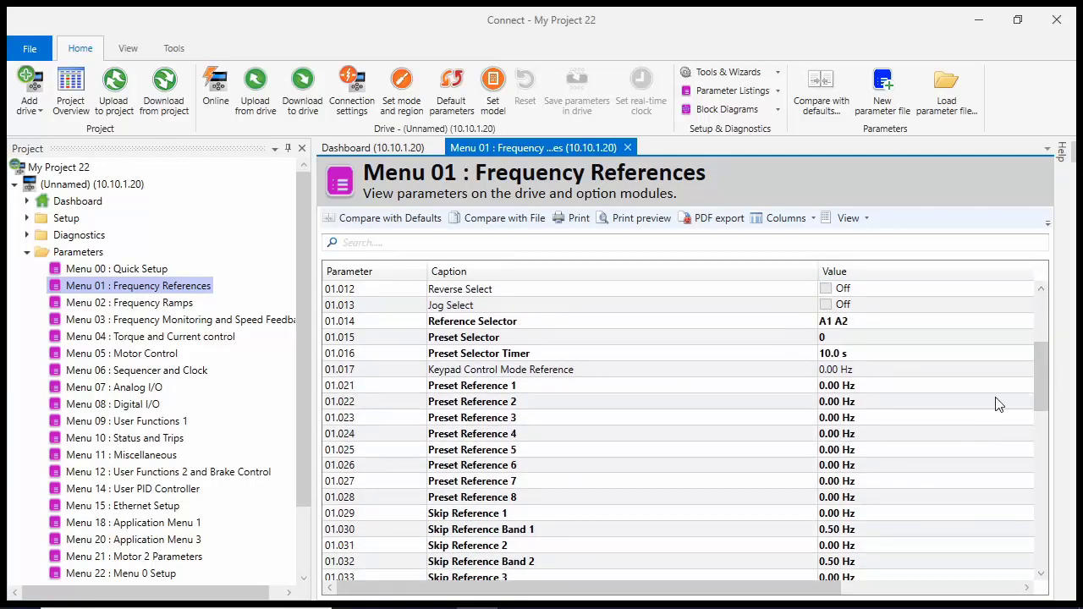
pyautogui.click(764, 394)
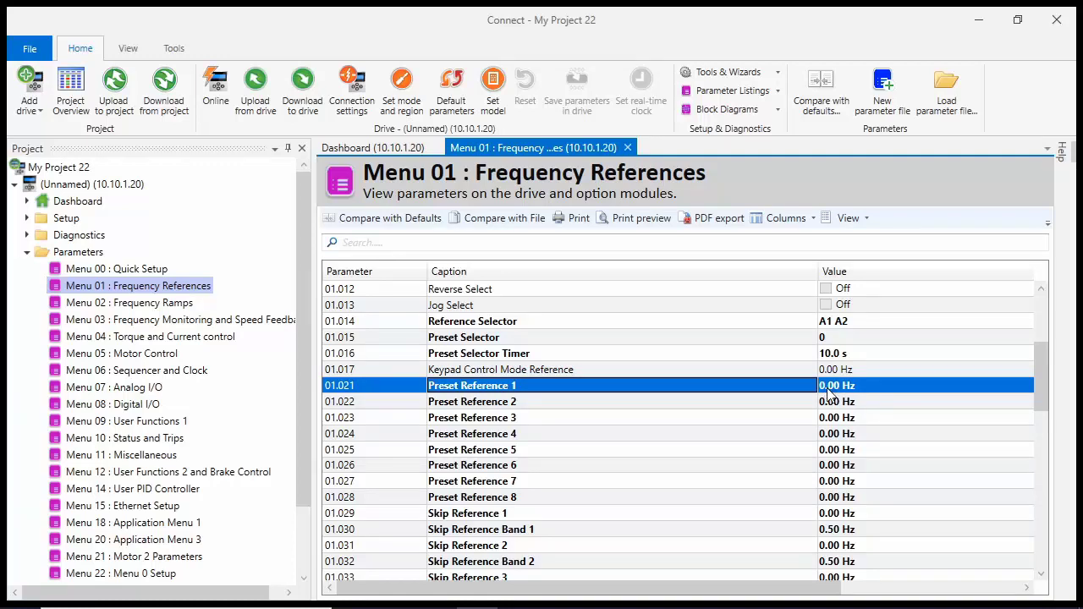
# - Switch back to Logix Designer and toggle the FWD_PB bit on in rung 2 to run the drive forward
pyautogui.hotkey('alt', 'Tab')
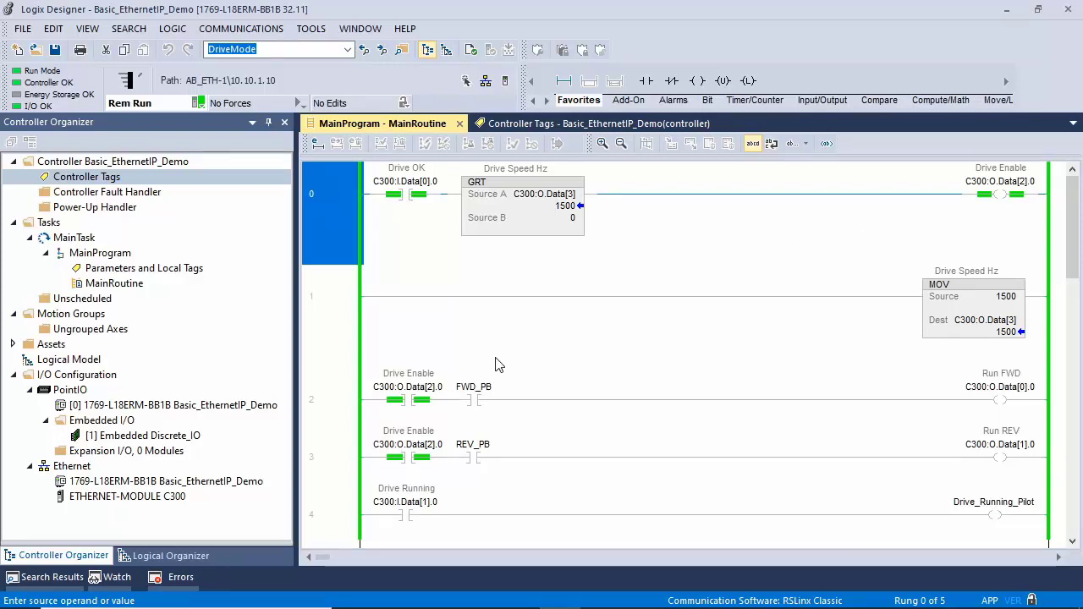
pyautogui.moveTo(474, 397)
pyautogui.rightClick(476, 406)
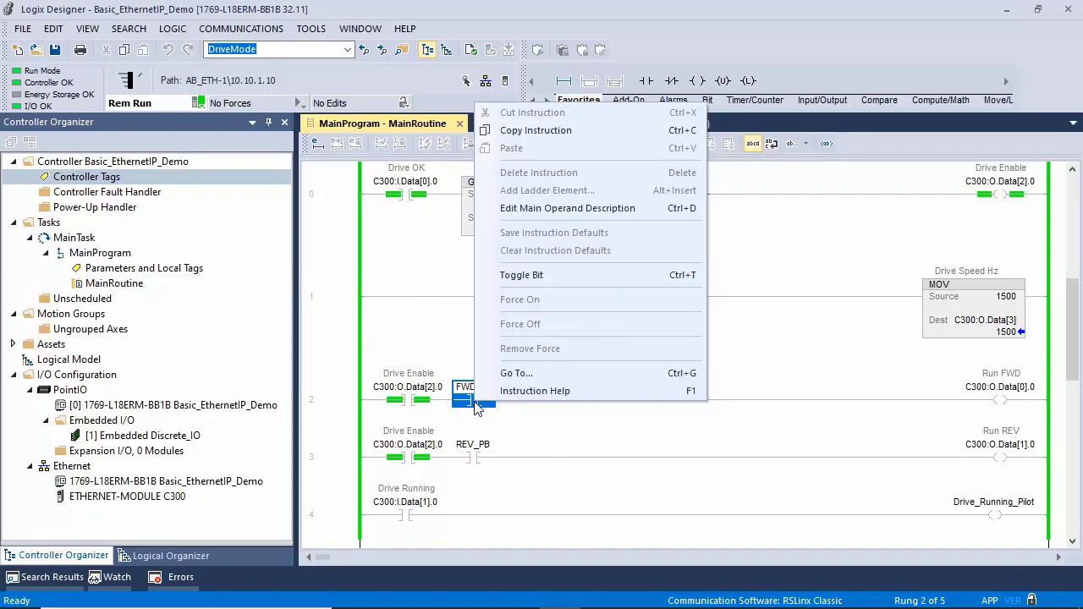
pyautogui.click(522, 277)
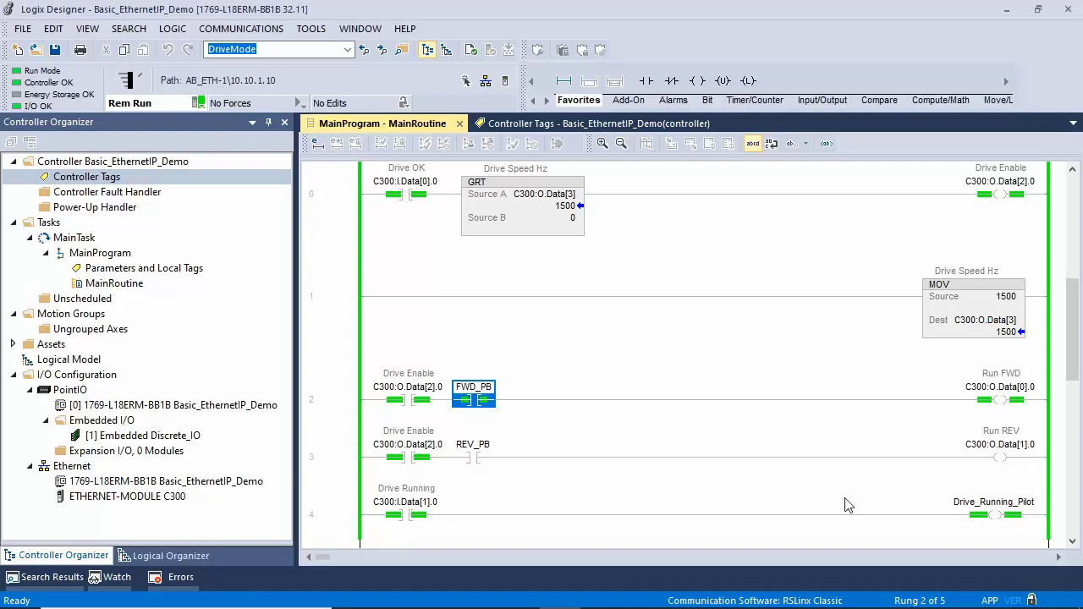
pyautogui.moveTo(1007, 506)
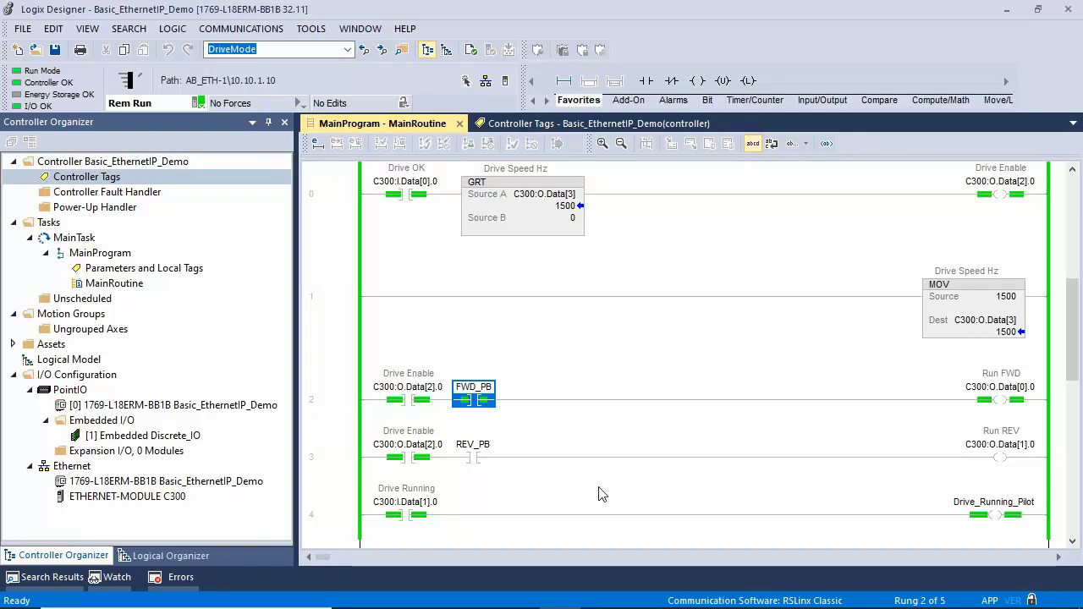
# - Toggle the FWD_PB bit off in rung 2 and the REV_PB bit on in rung 3 to run the drive in reverse
pyautogui.rightClick(483, 405)
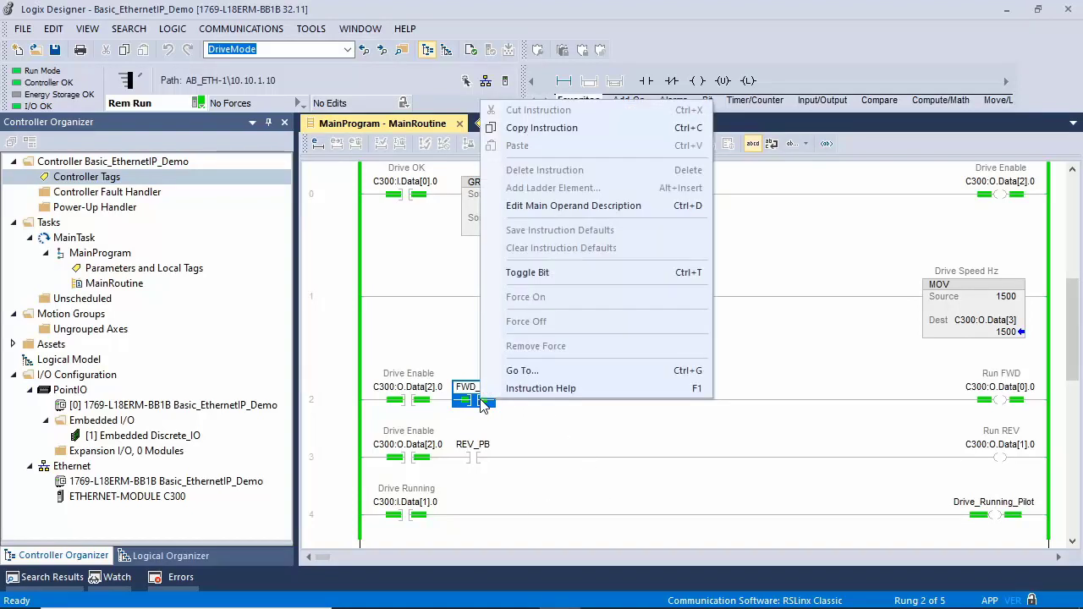
pyautogui.click(533, 273)
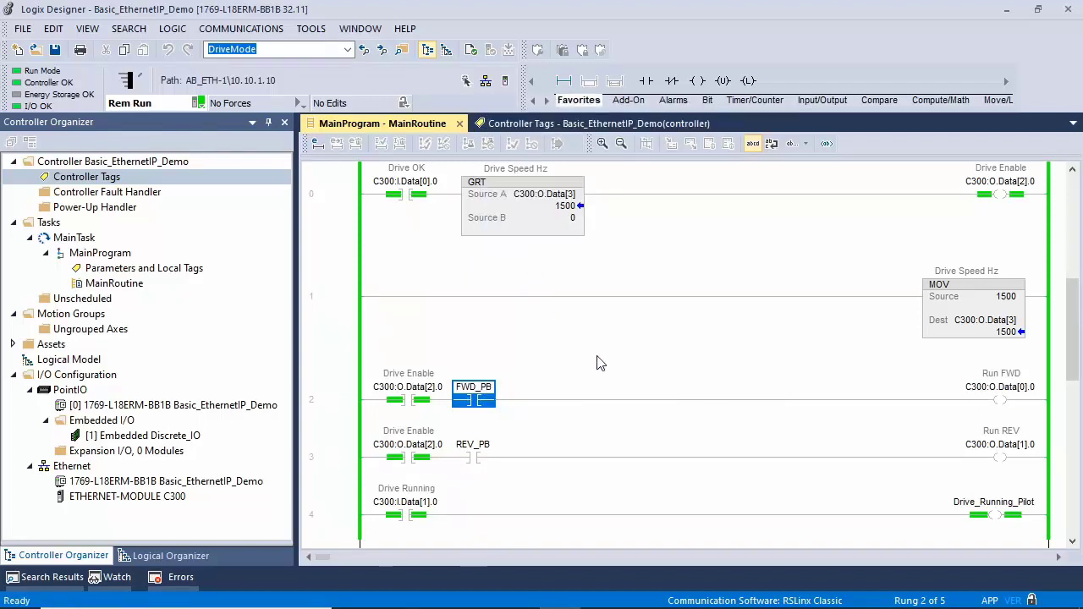
pyautogui.click(479, 463)
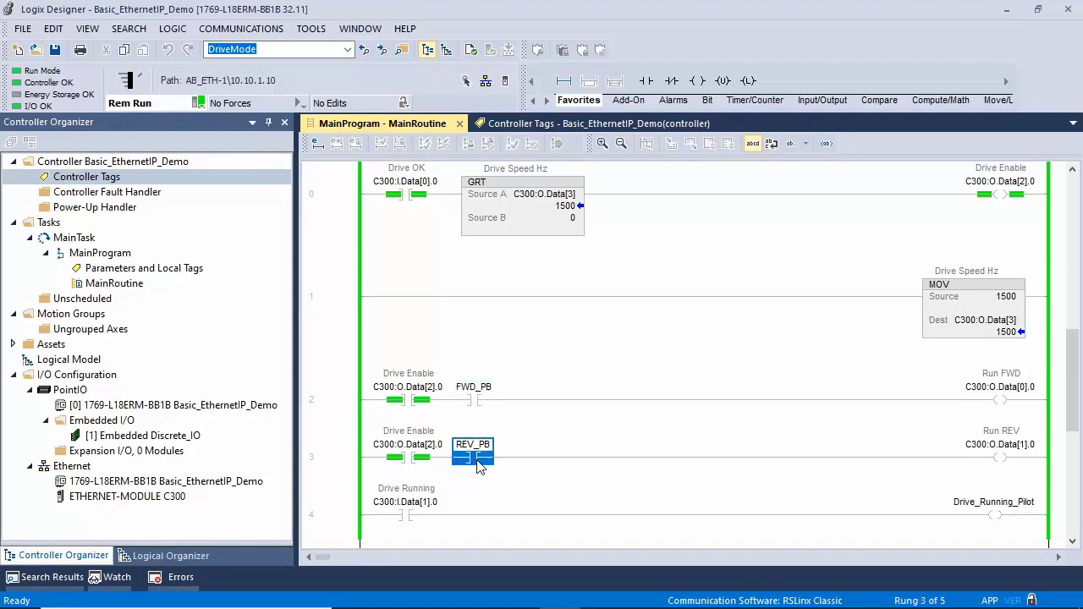
pyautogui.rightClick(479, 466)
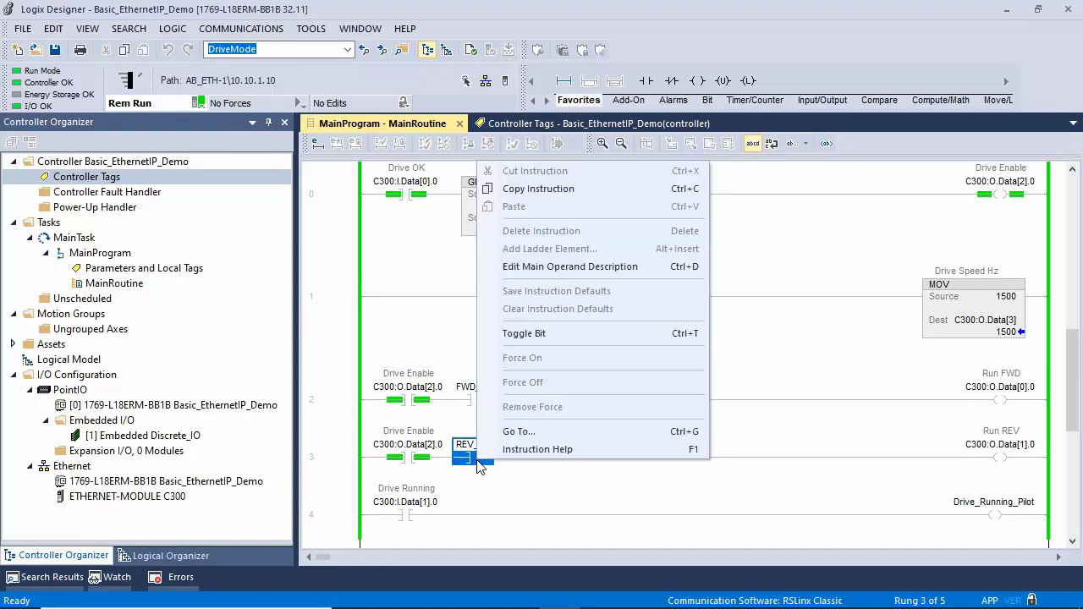
pyautogui.click(539, 335)
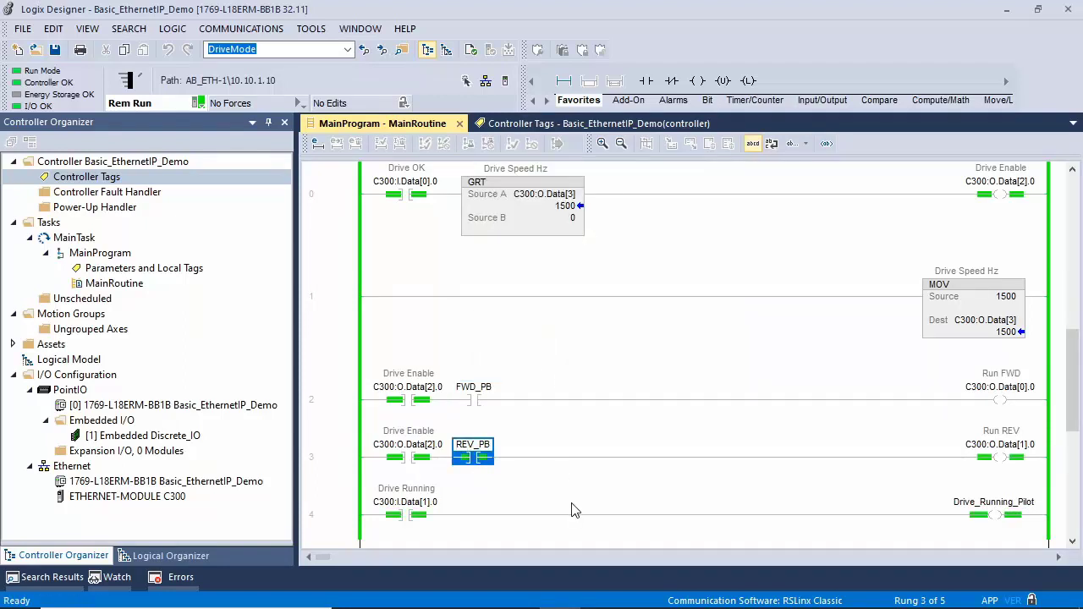